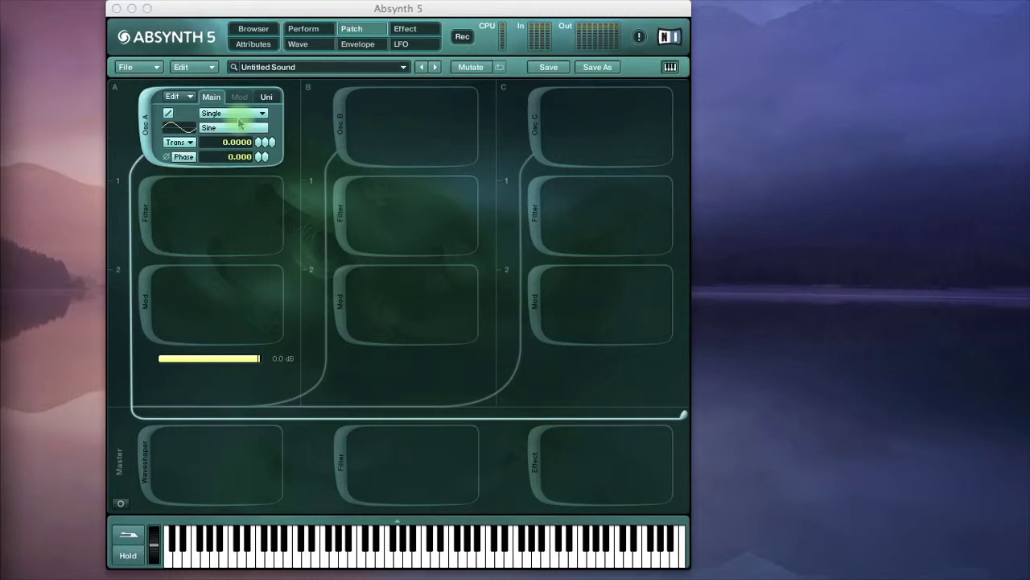
Switch Osc A to Sample mode and load Piano.wav from the SFX folder.
click(232, 113)
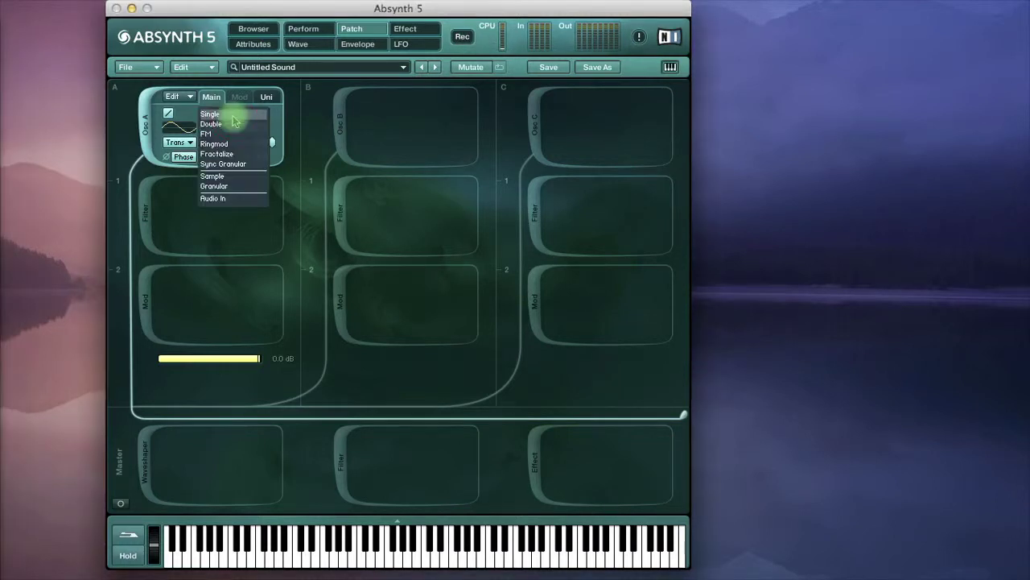
click(228, 179)
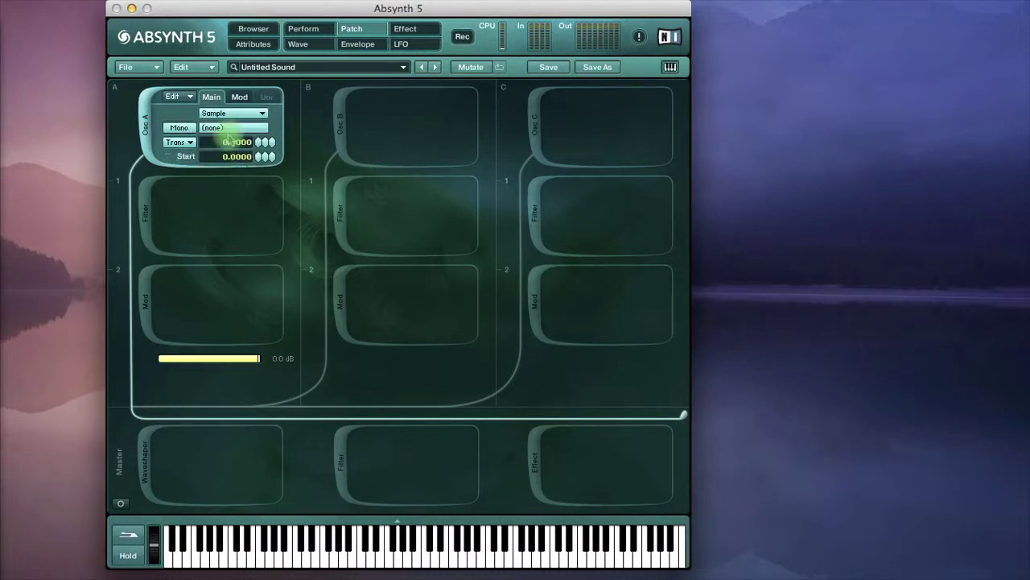
click(230, 130)
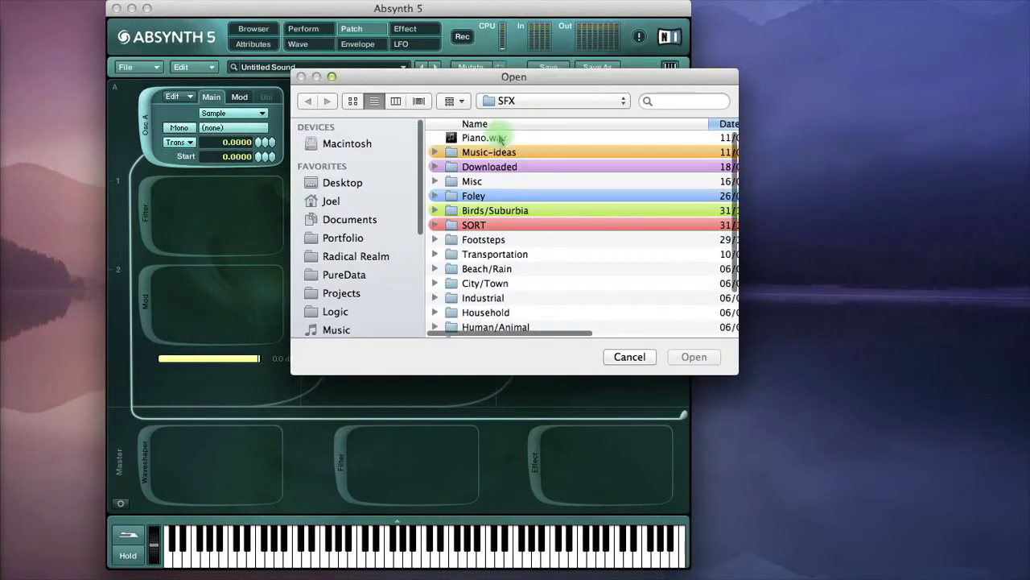
click(493, 138)
click(688, 359)
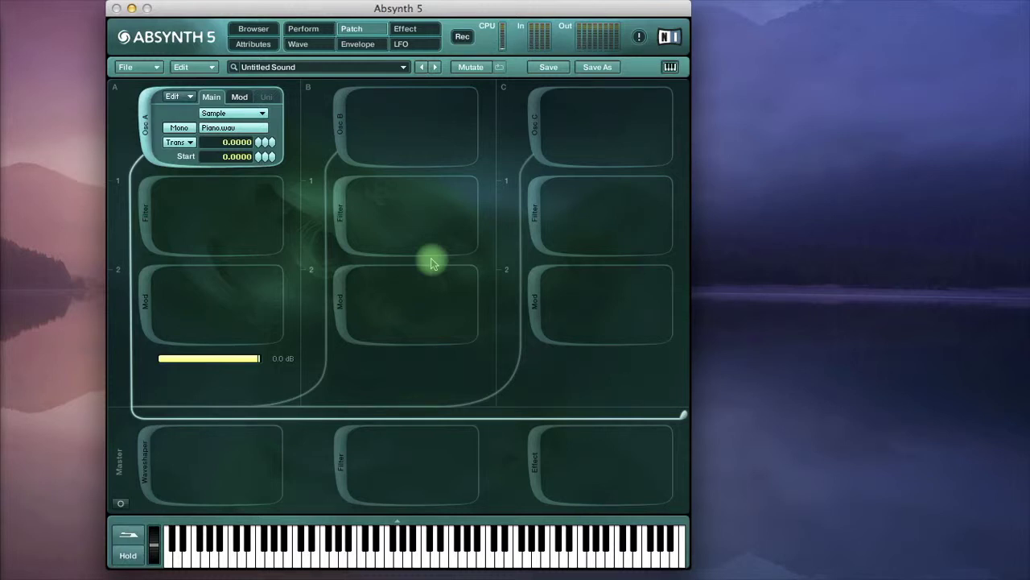
Set Osc A's Trans to Note at 60, audition Piano.wav on the keyboard, and switch to Stereo.
click(190, 145)
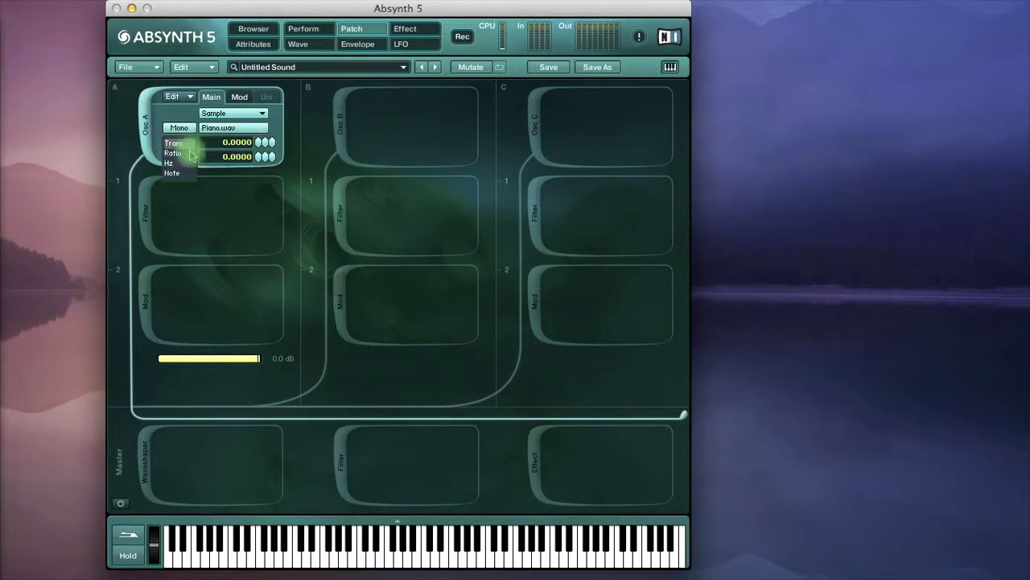
click(183, 174)
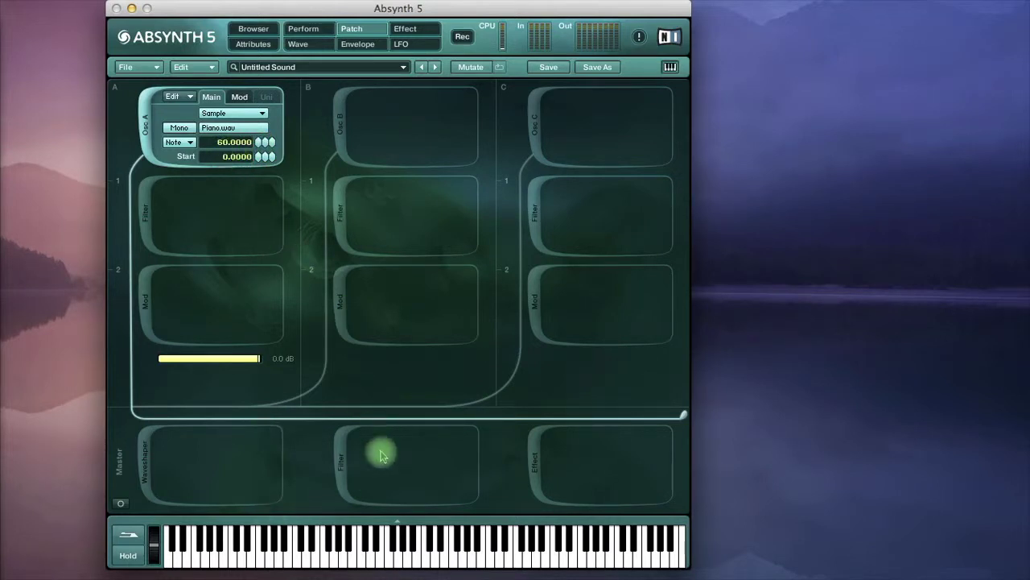
click(428, 568)
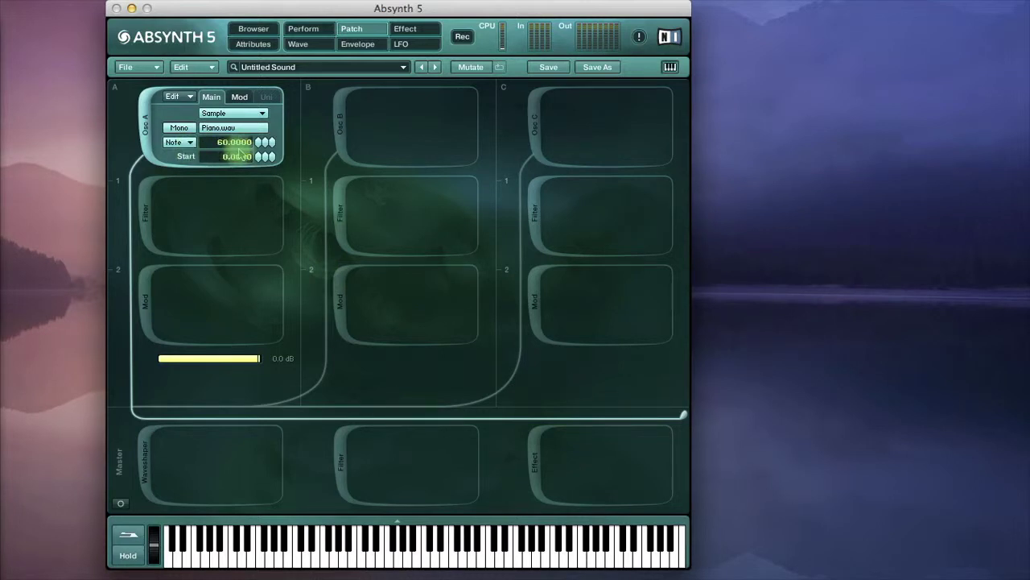
click(242, 544)
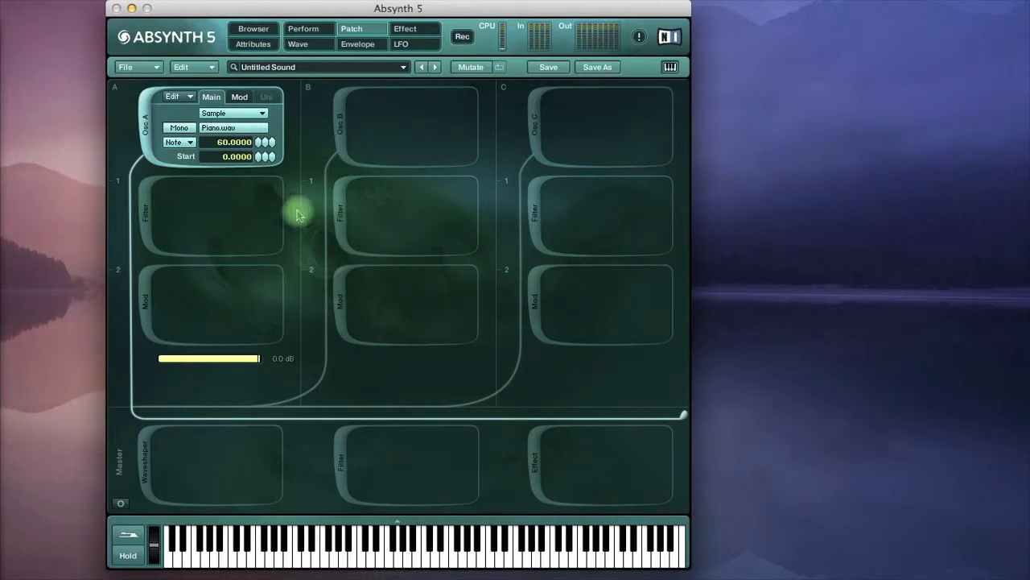
click(179, 127)
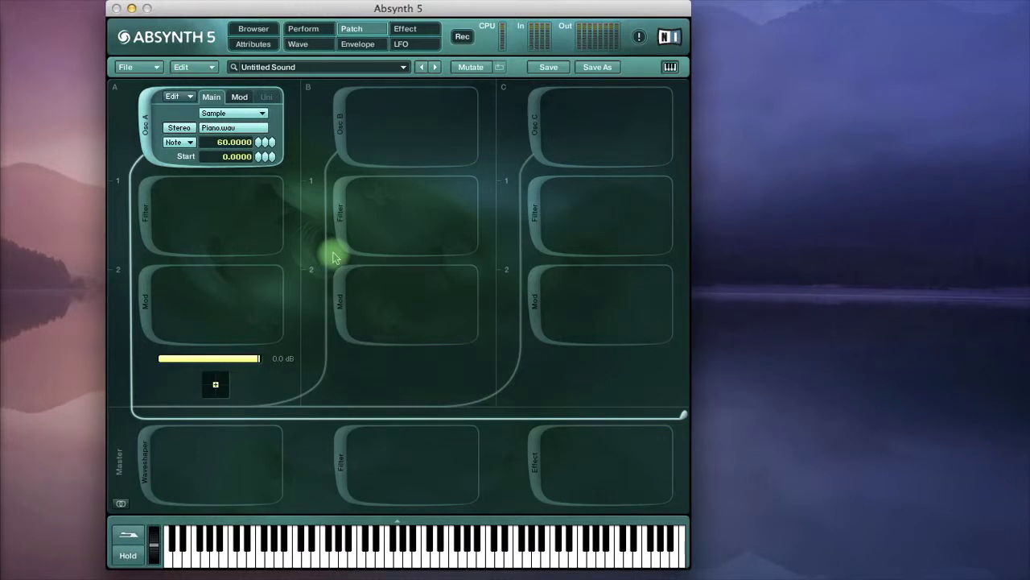
Set Osc A to Granular mode and show its Mod grain parameters.
click(232, 115)
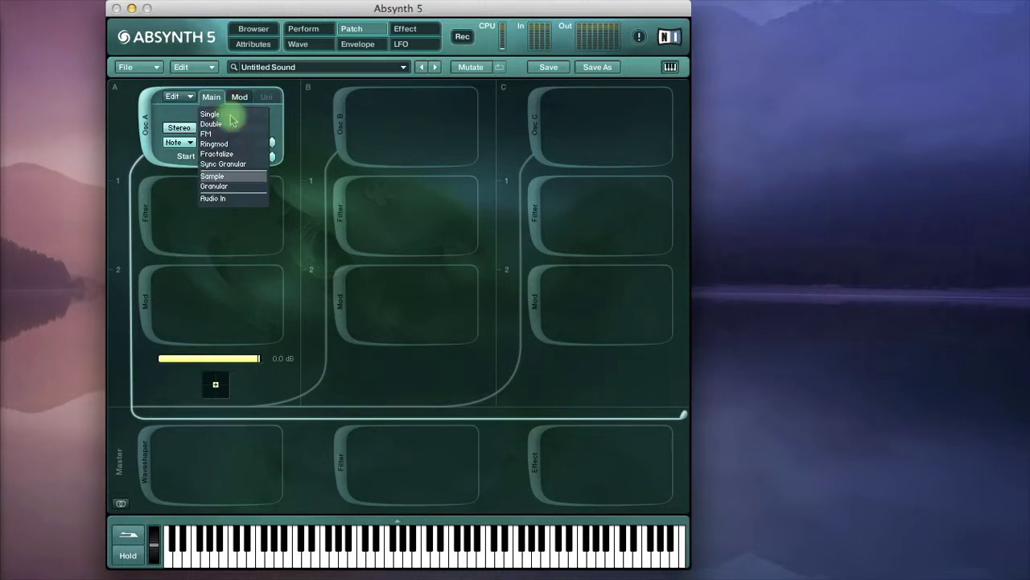
click(215, 186)
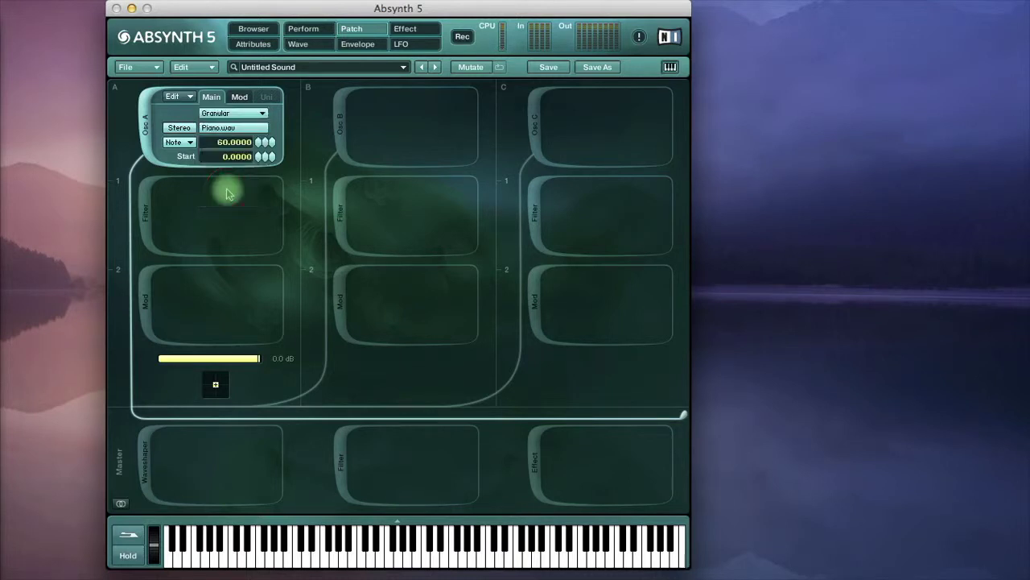
click(264, 115)
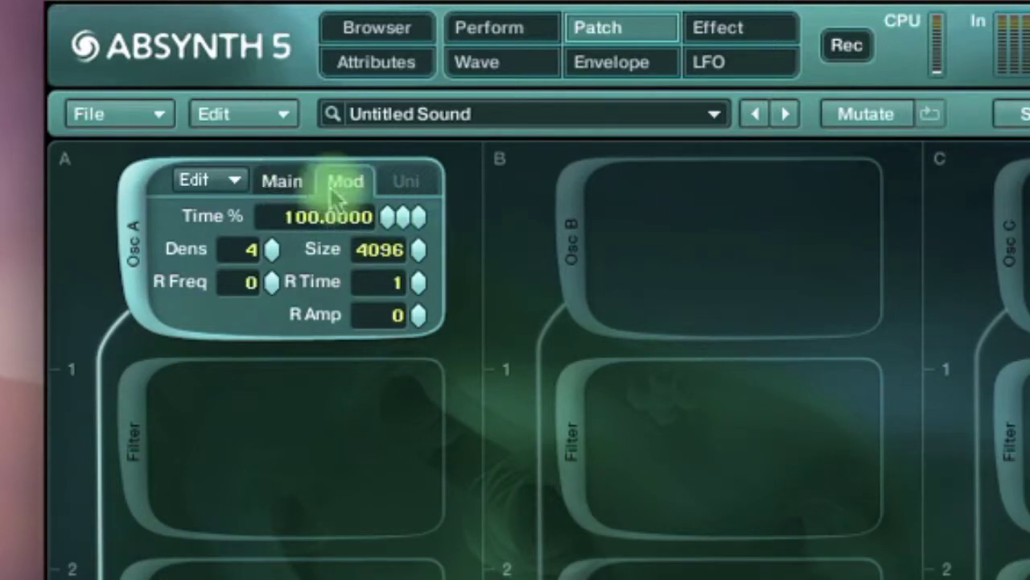
Set Start to 53, then grains to Time % 0, size 4598, density 5, R Time 41, R Amp 17.
click(301, 185)
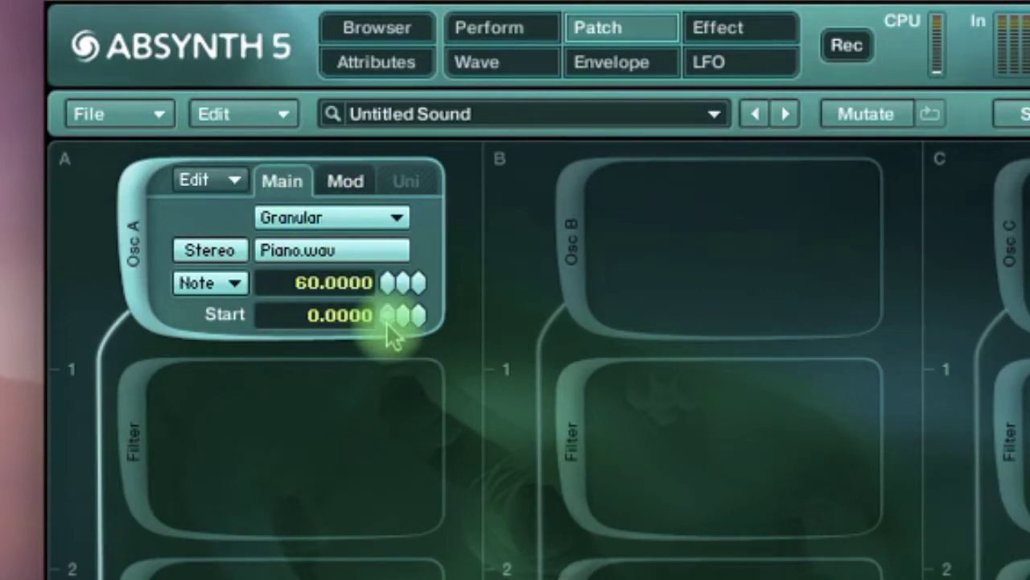
drag(388, 323, 382, 243)
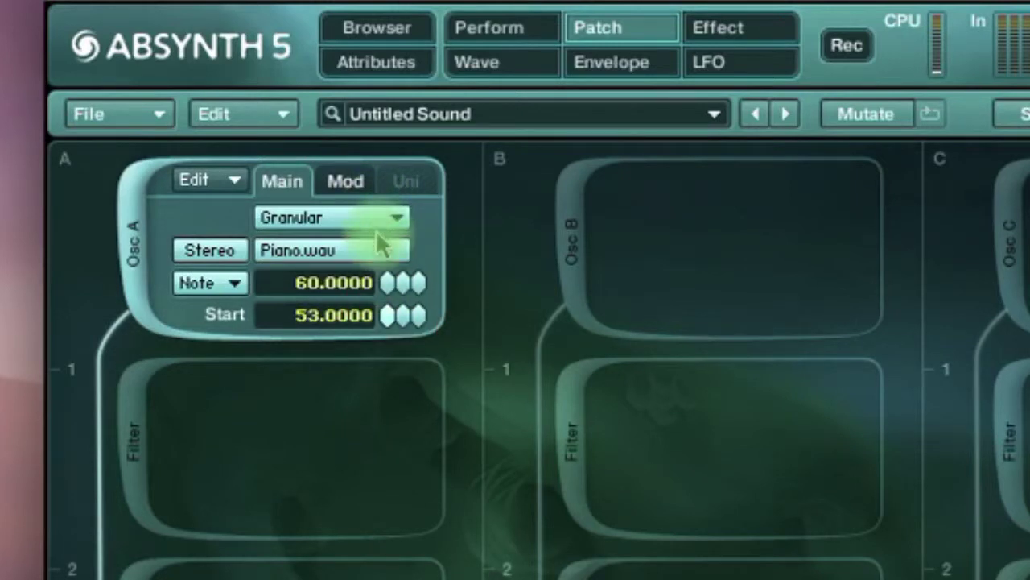
click(360, 183)
drag(391, 223, 414, 565)
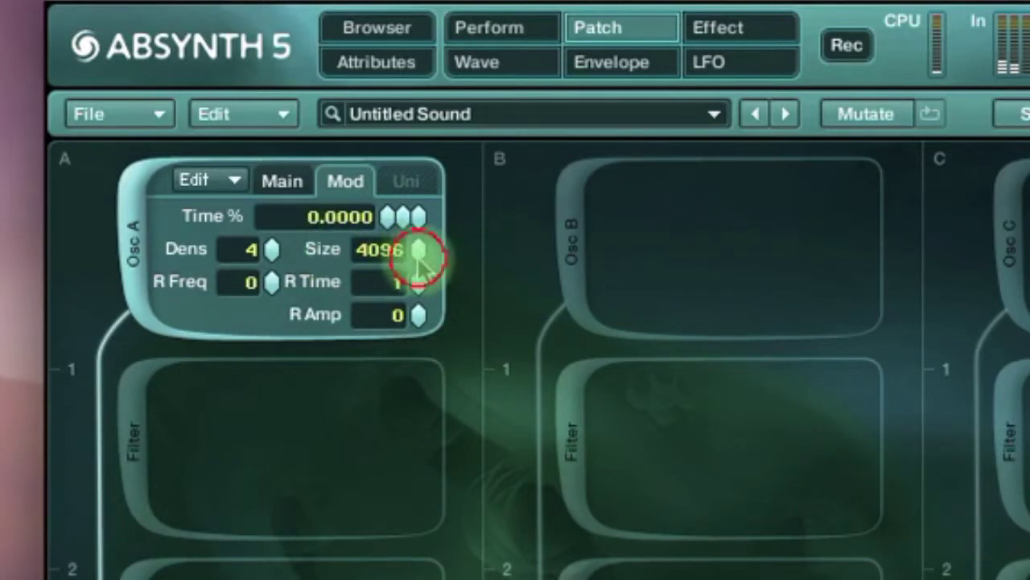
drag(421, 255, 362, 240)
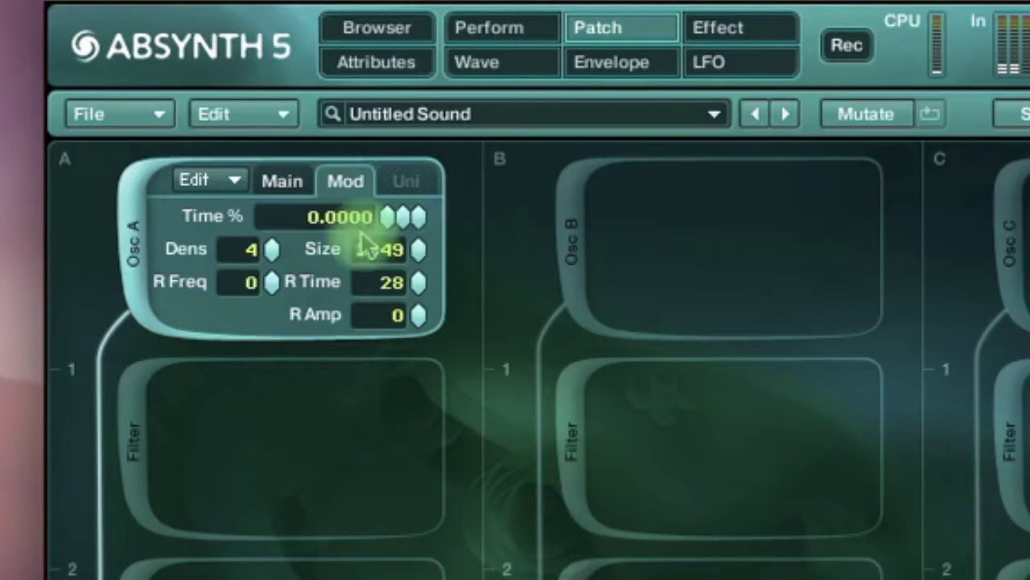
click(272, 247)
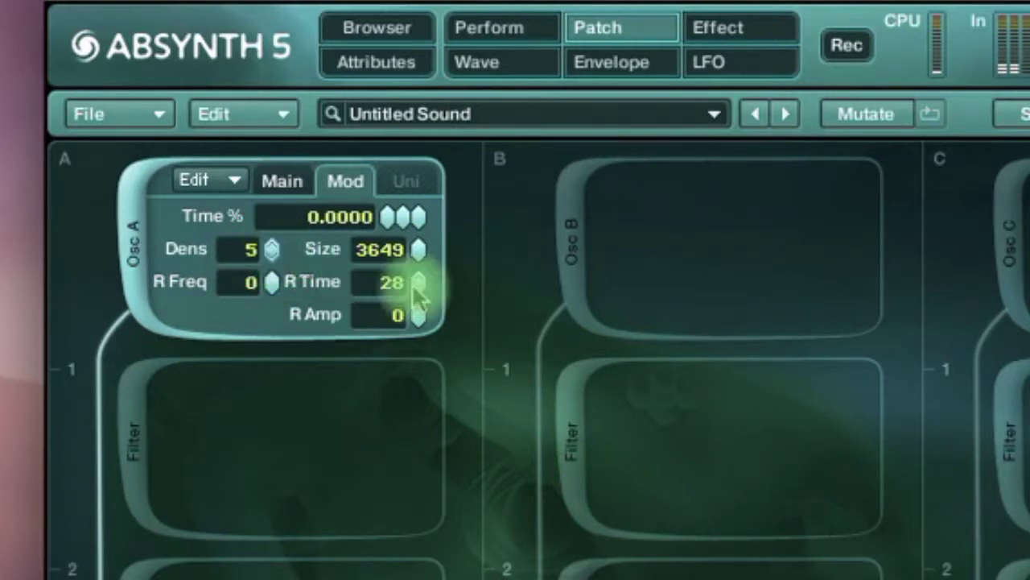
click(418, 314)
drag(419, 314, 425, 256)
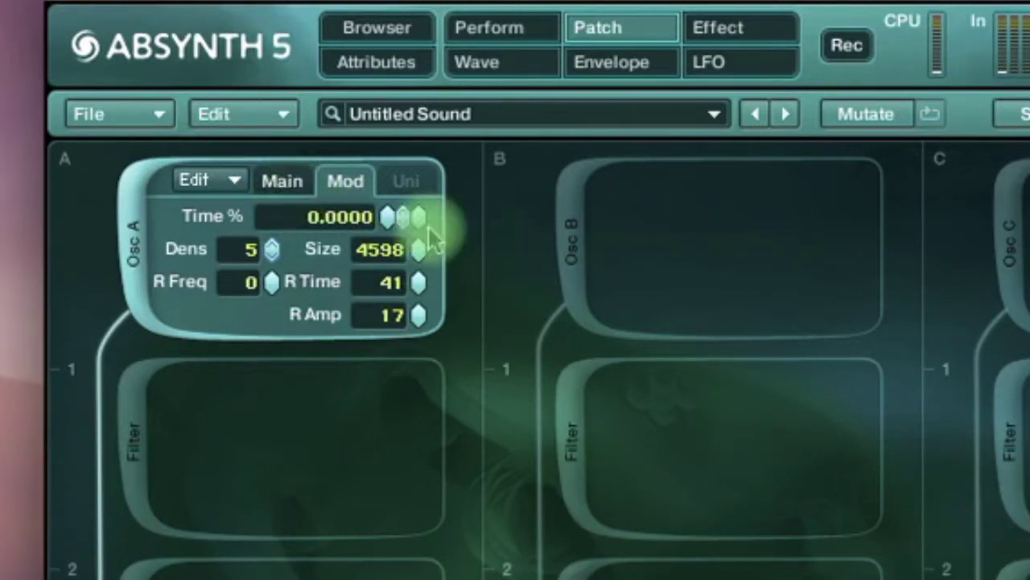
Raise Osc A's grain Time % from 0 back up to 100.
click(282, 182)
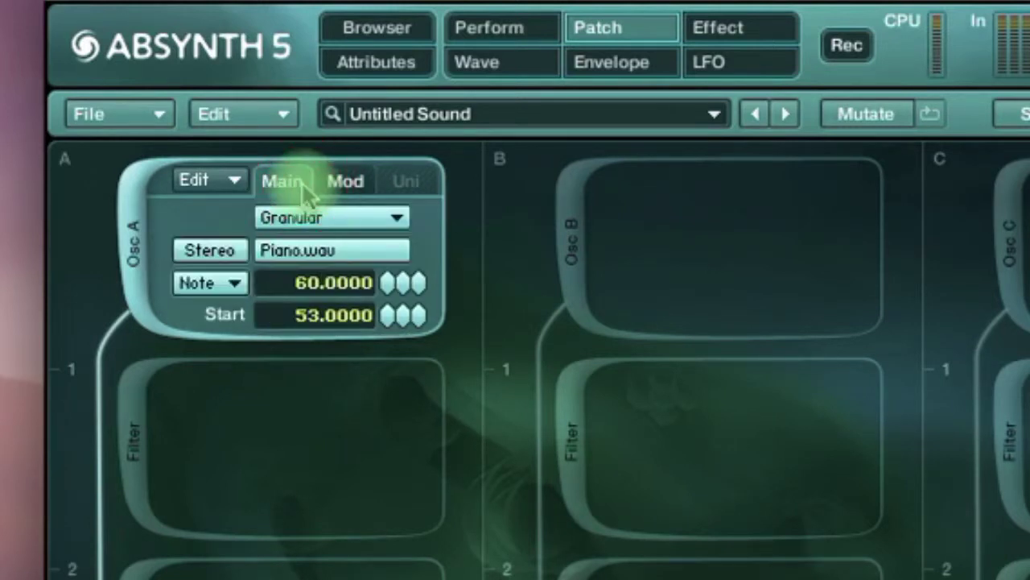
click(346, 182)
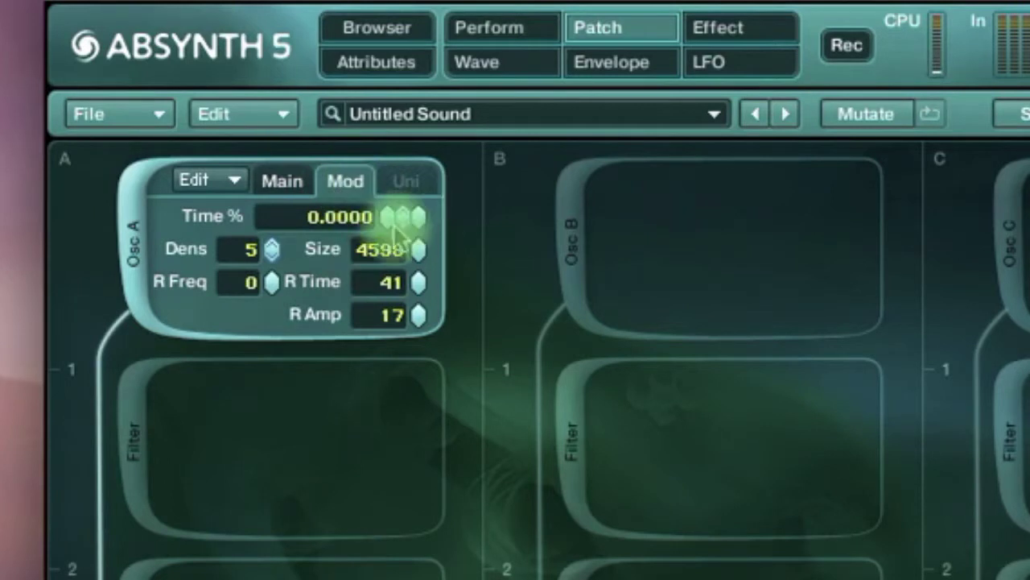
drag(396, 219, 375, 173)
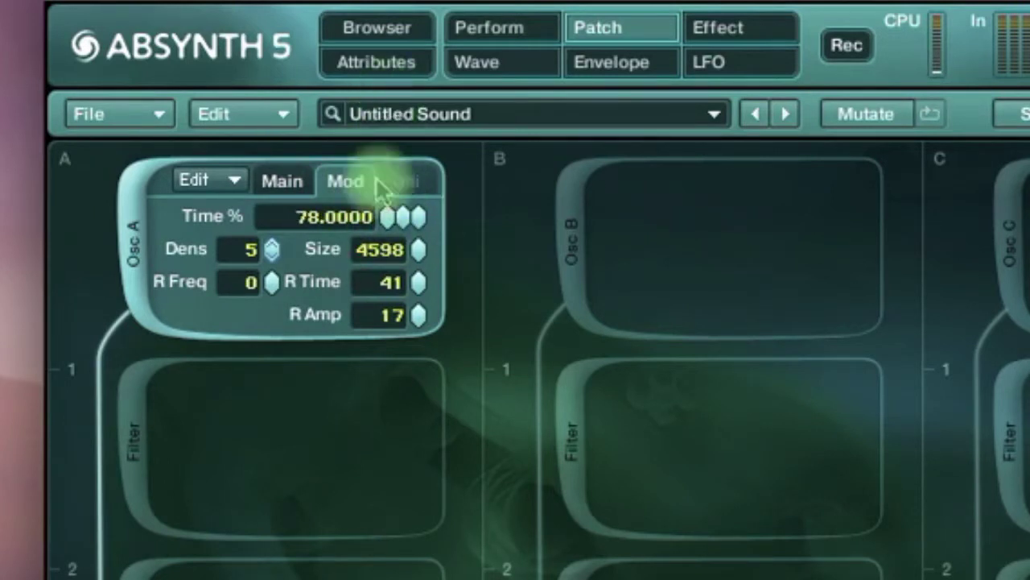
drag(391, 218, 388, 190)
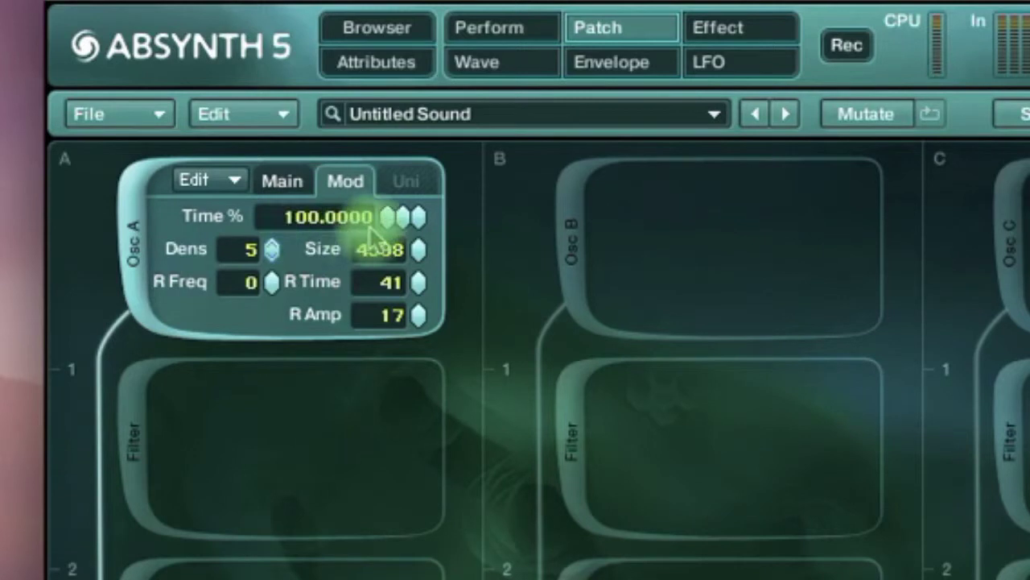
Move Osc A's sample start position from 53 down to 24.
click(285, 184)
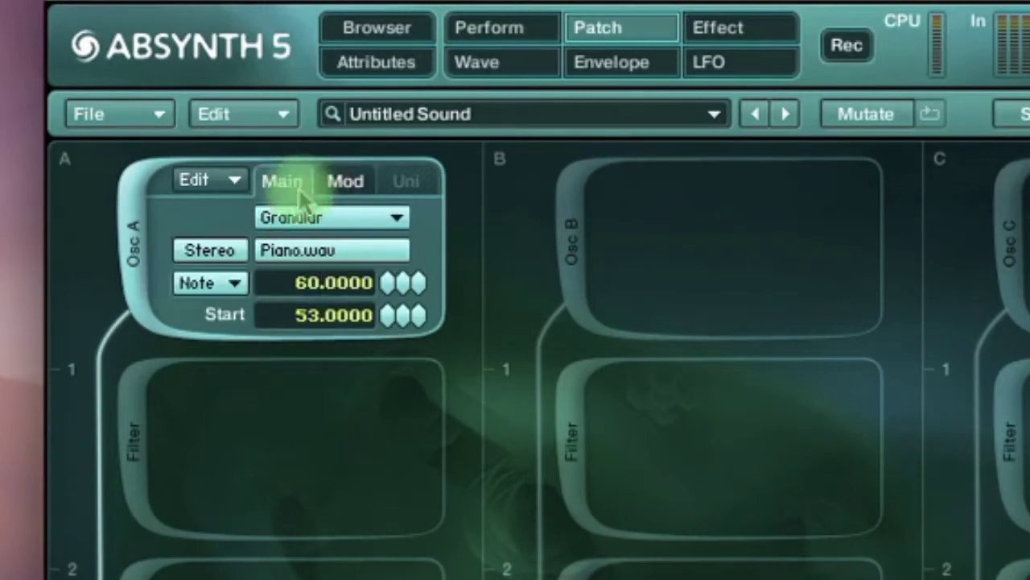
click(346, 181)
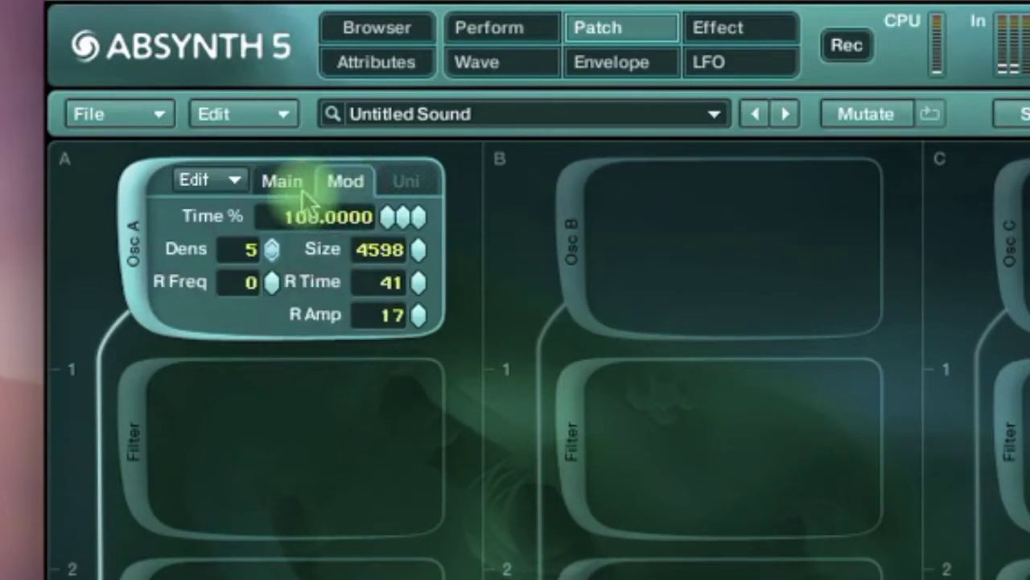
click(301, 185)
drag(387, 315, 384, 389)
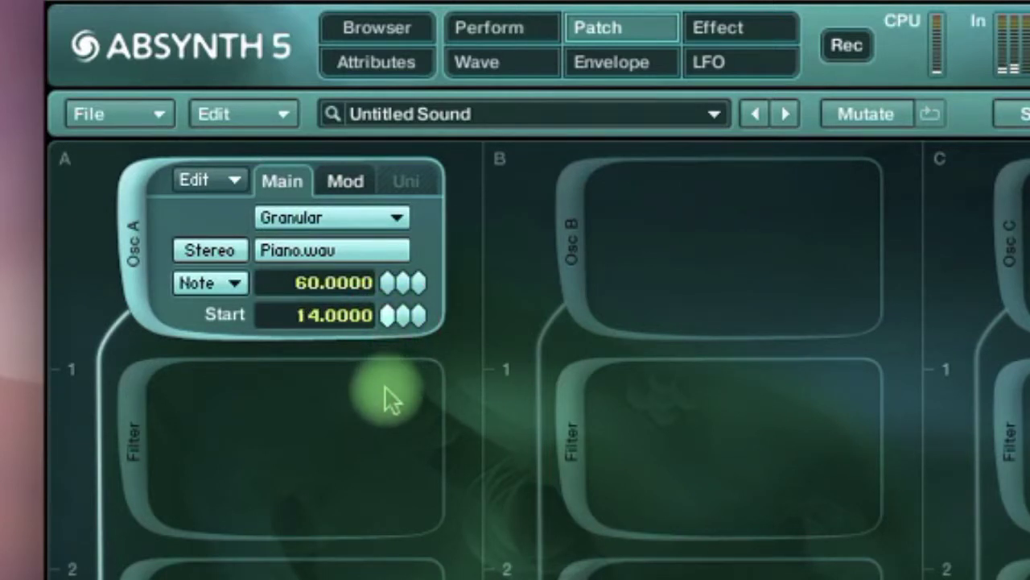
drag(386, 396, 386, 370)
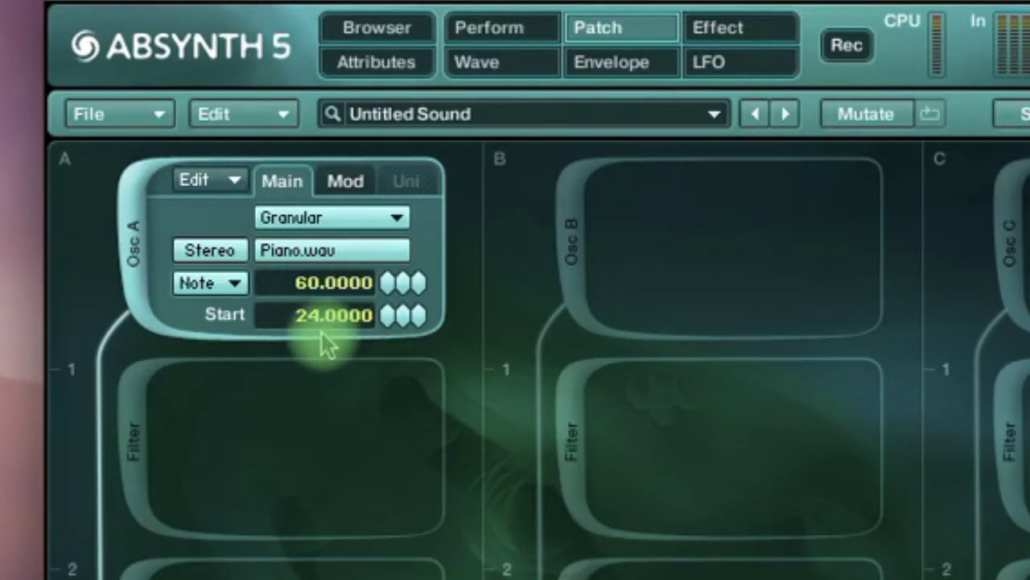
click(346, 180)
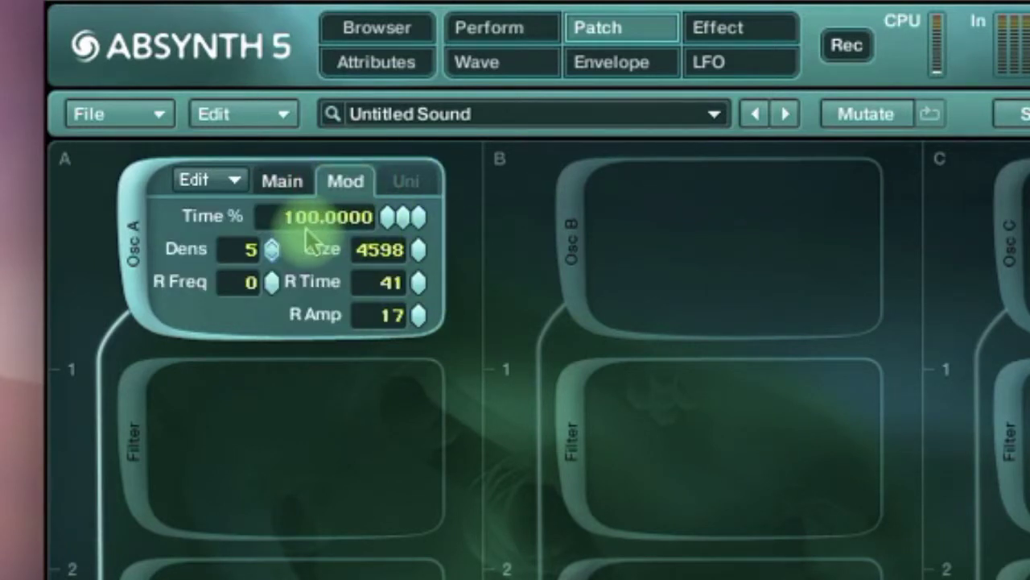
Drop Time % to 0, raise Start to 100, and bring up Start's modulation source list.
click(387, 221)
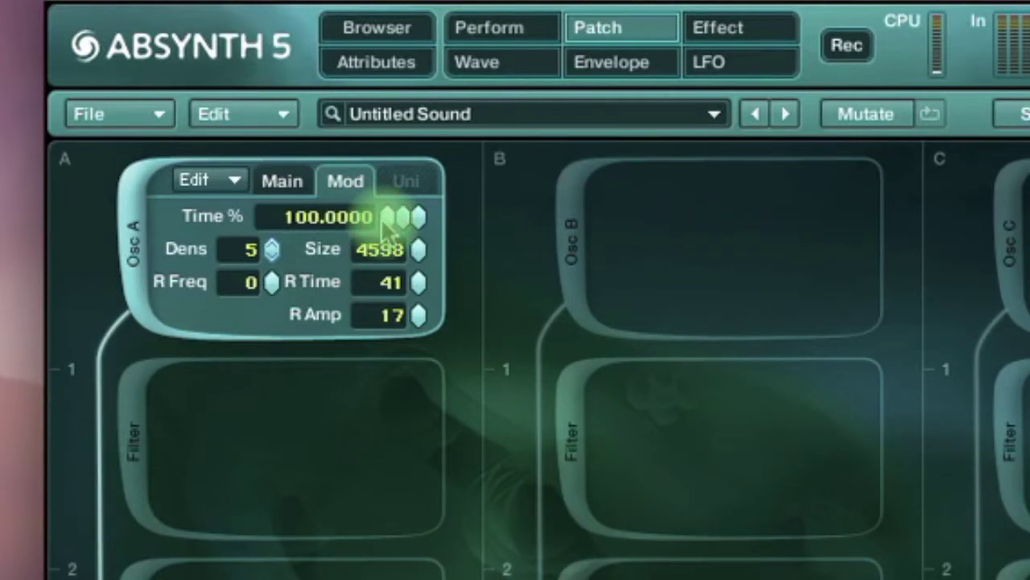
drag(388, 228, 378, 265)
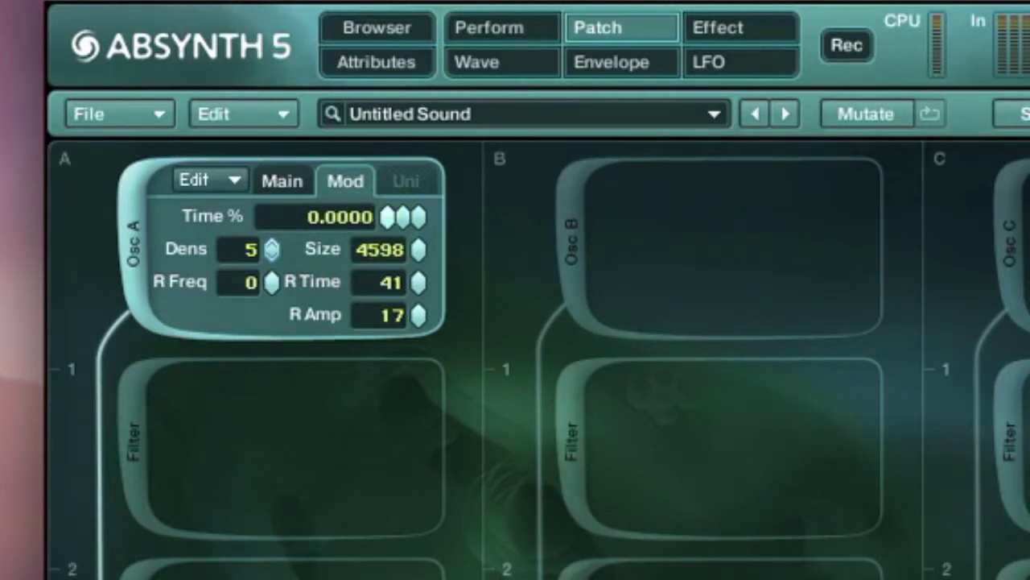
click(300, 180)
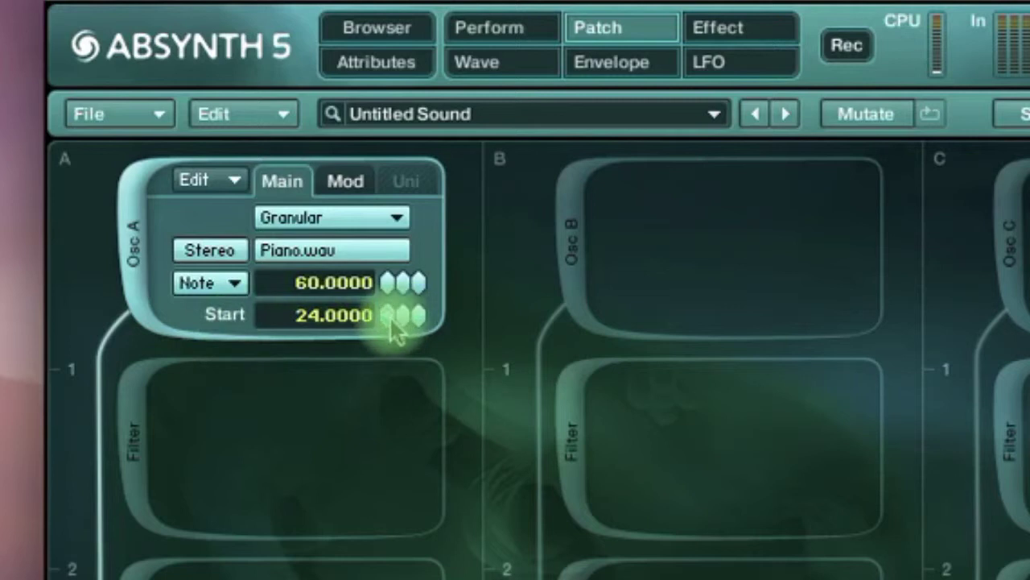
drag(394, 330, 398, 3)
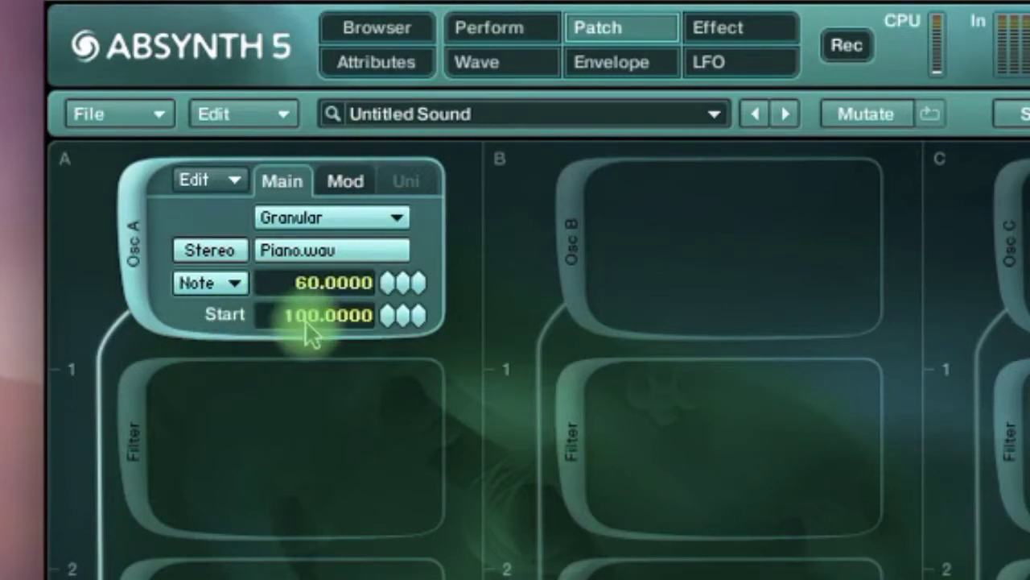
click(387, 324)
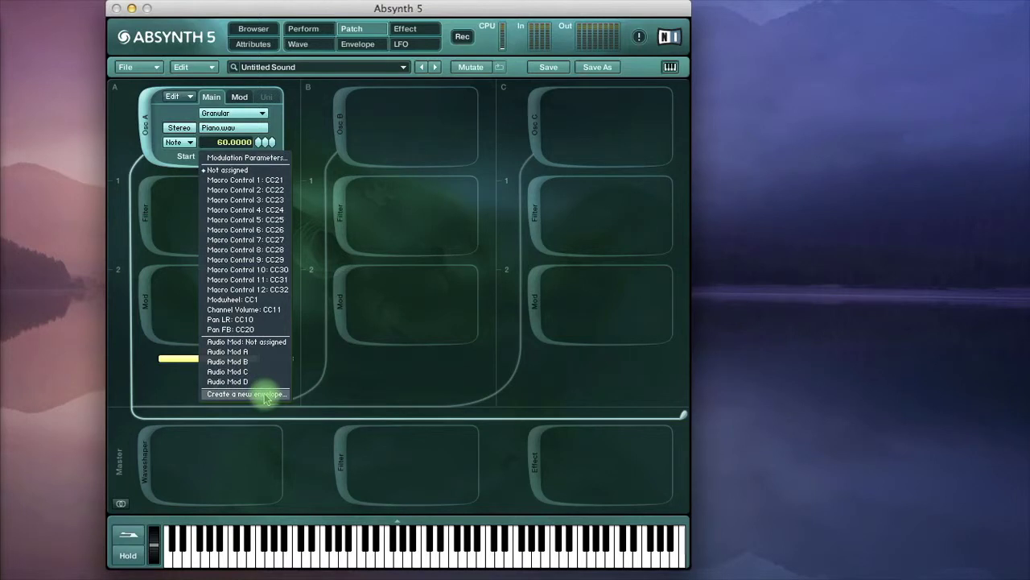
Create a new Oscil A Sample Start envelope and drag its peak breakpoint to about 4.0 s.
click(266, 394)
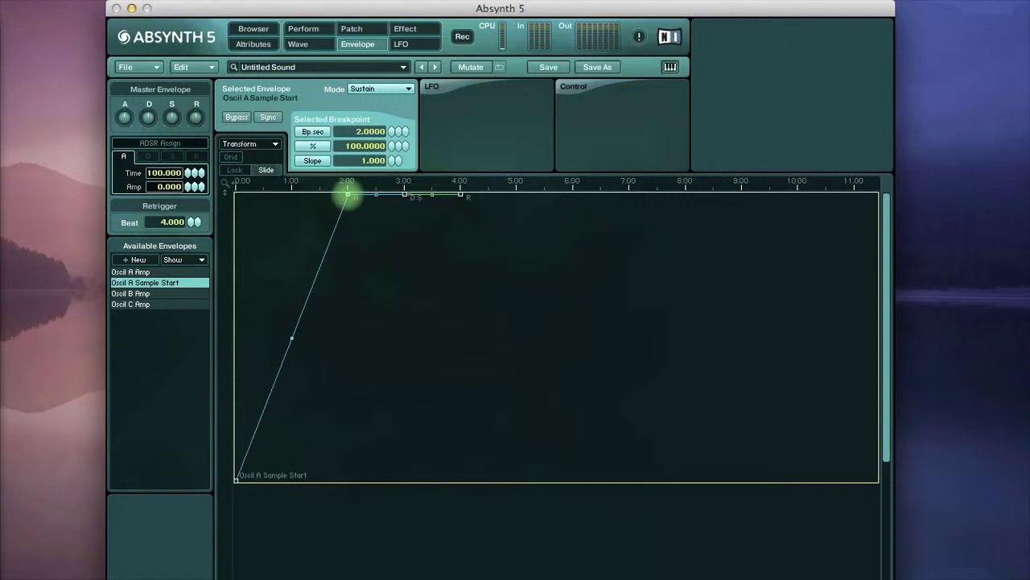
drag(347, 194, 460, 194)
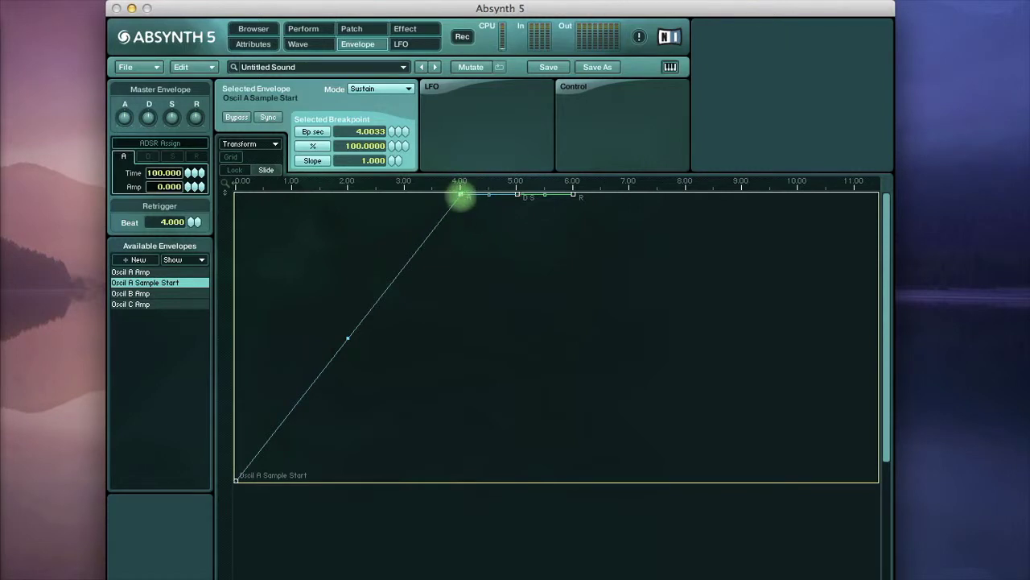
Set the sample-start envelope's attack breakpoint time to exactly 4 seconds.
double_click(370, 132)
text(4)
key(Return)
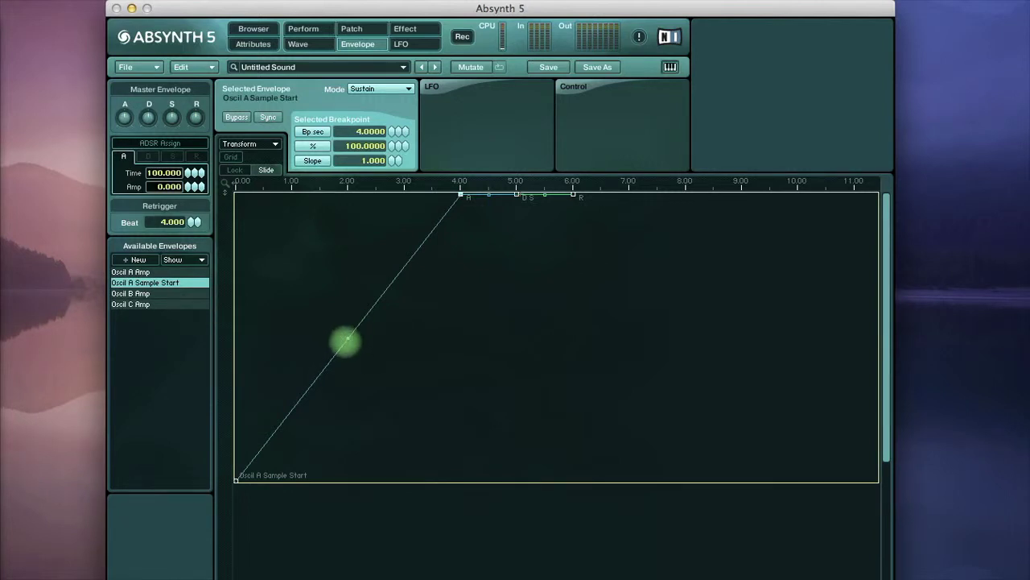
Add a breakpoint and drag it down to form a flat plateau near 48% ending at 2.5485 s.
click(344, 341)
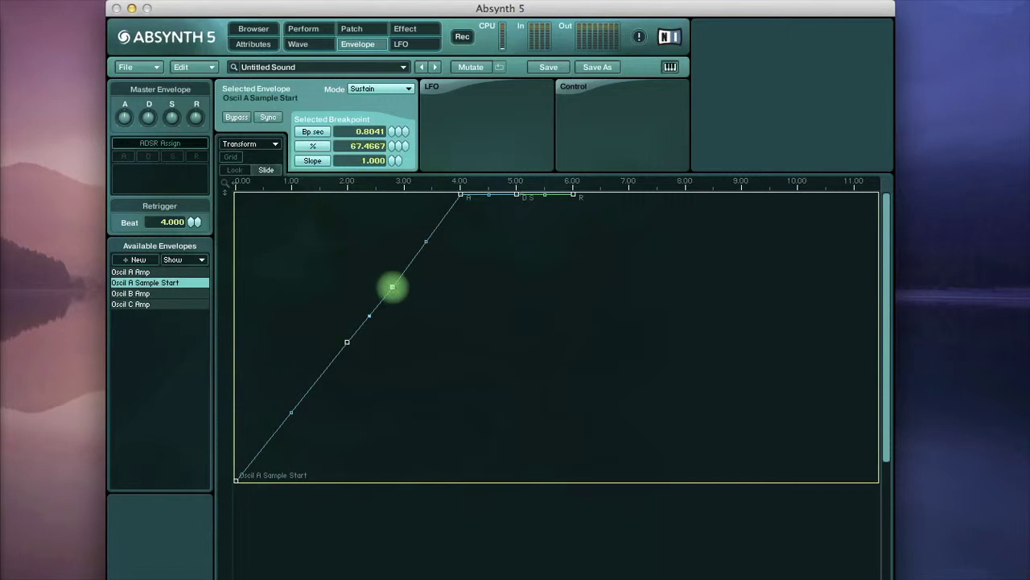
drag(392, 287, 490, 340)
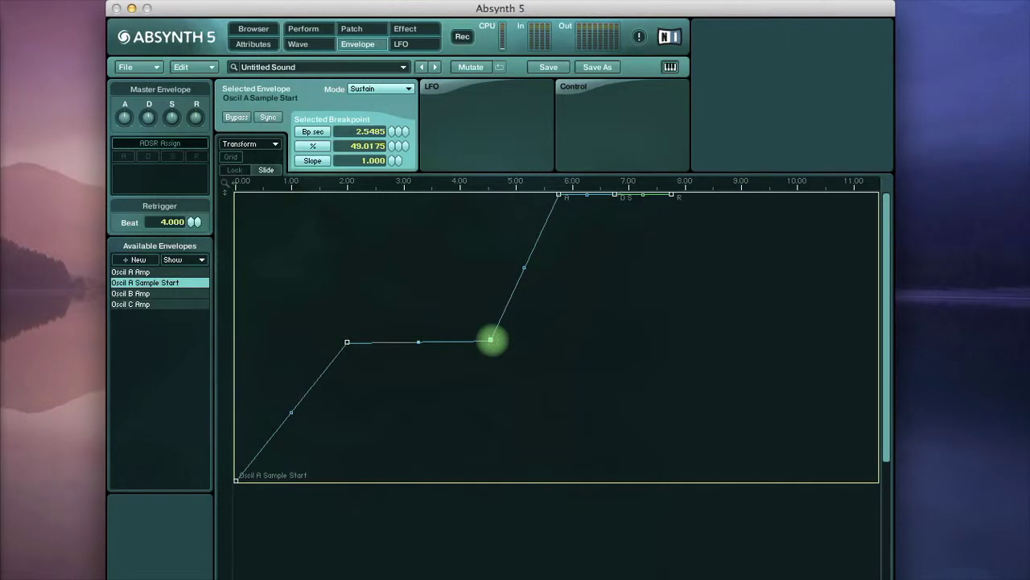
drag(491, 340, 491, 342)
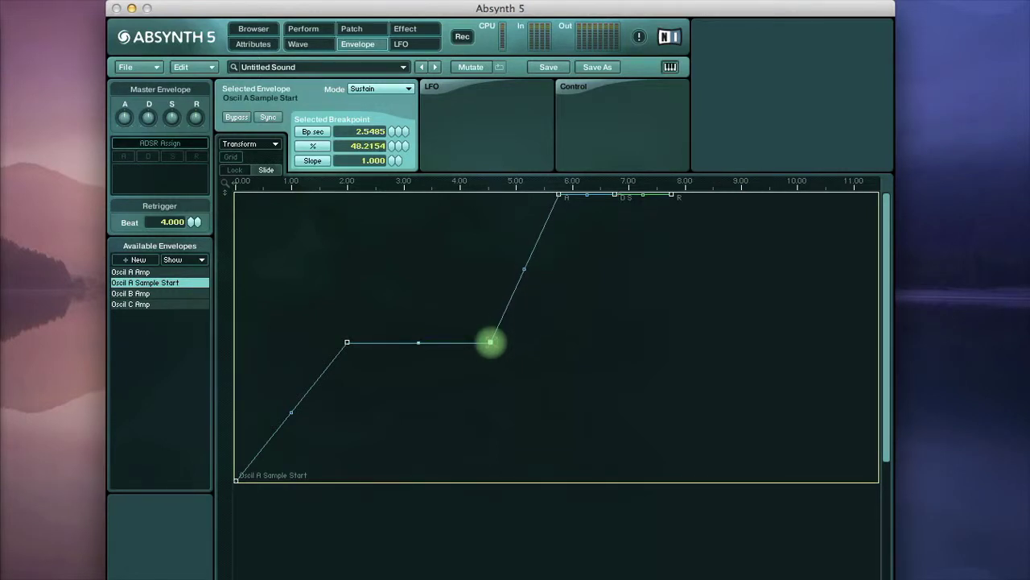
Lower the plateau start level to about 43% and retime the full-level breakpoint.
click(347, 342)
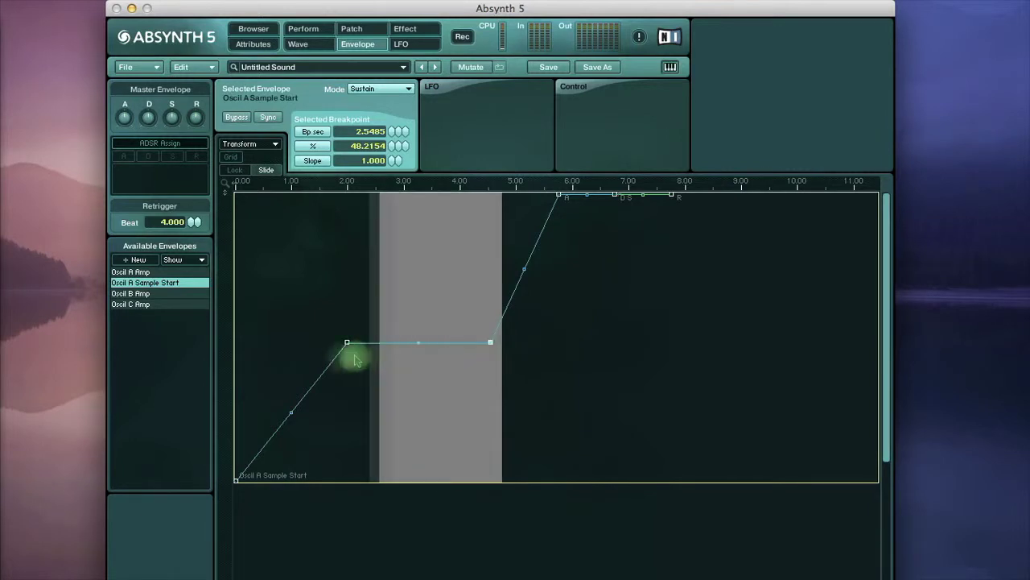
drag(400, 148, 406, 173)
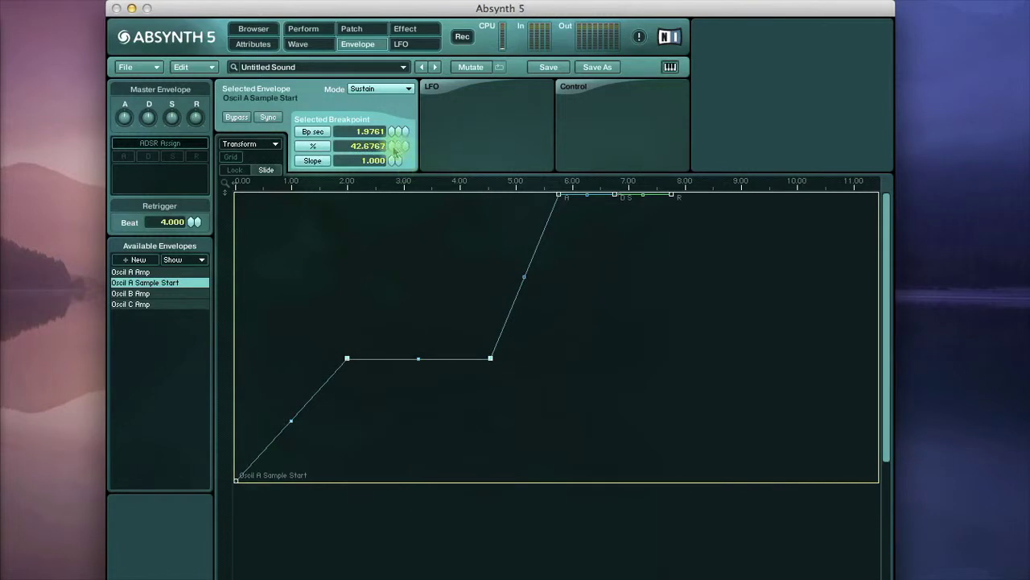
click(395, 147)
click(397, 146)
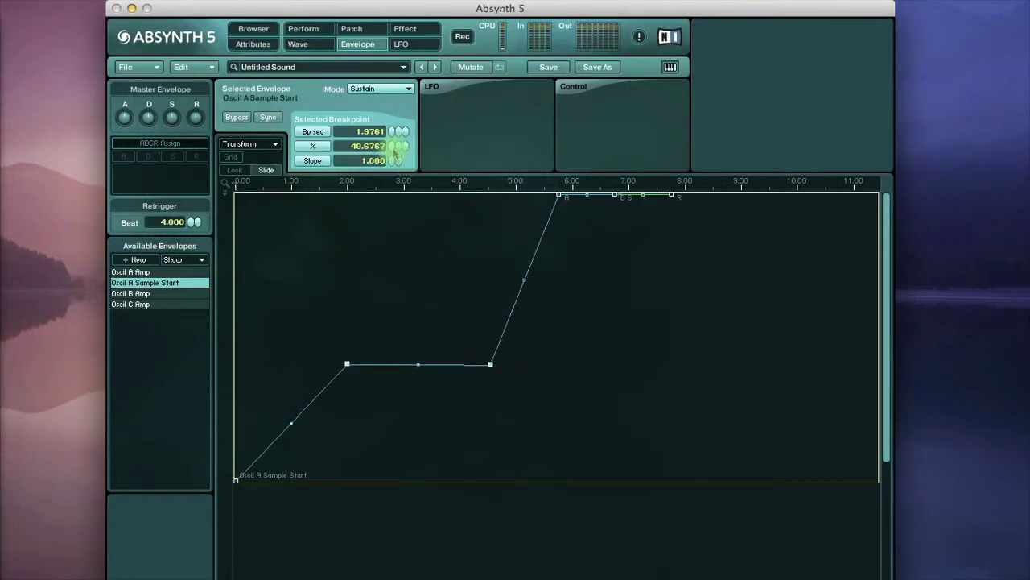
click(559, 195)
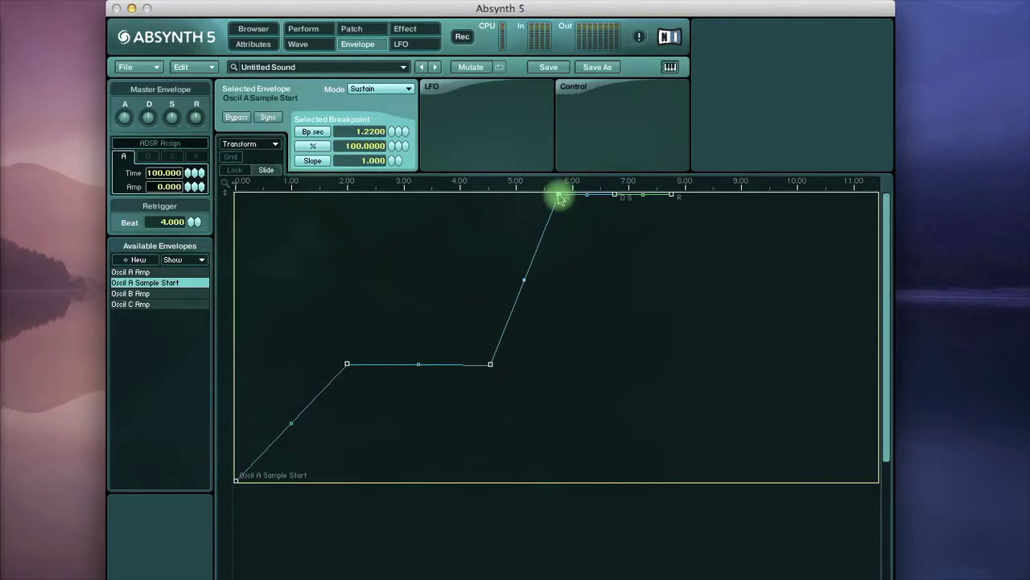
click(375, 130)
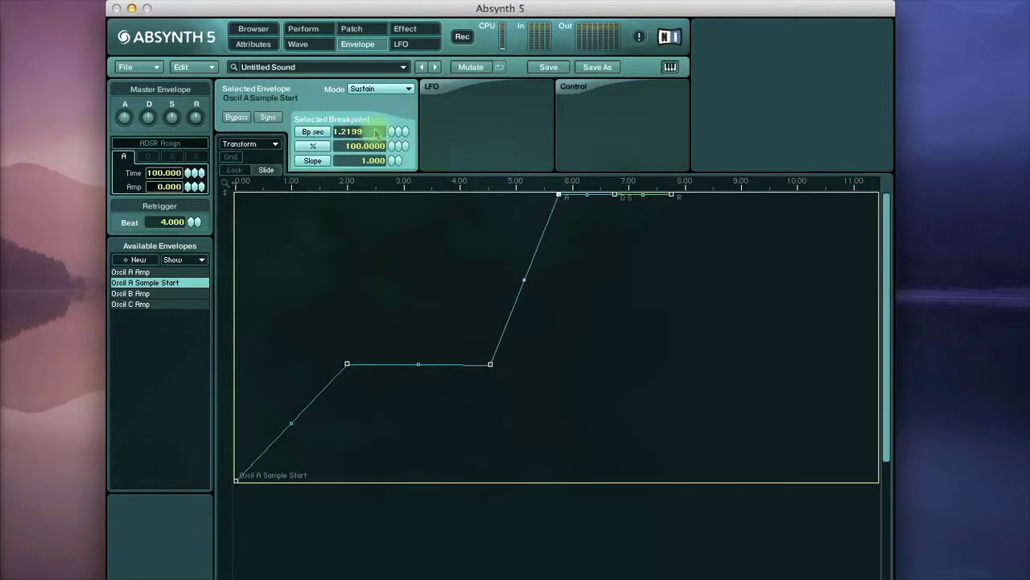
key(Return)
Set the plateau breakpoint time to exactly 2 s and both plateau levels to 40%.
click(347, 364)
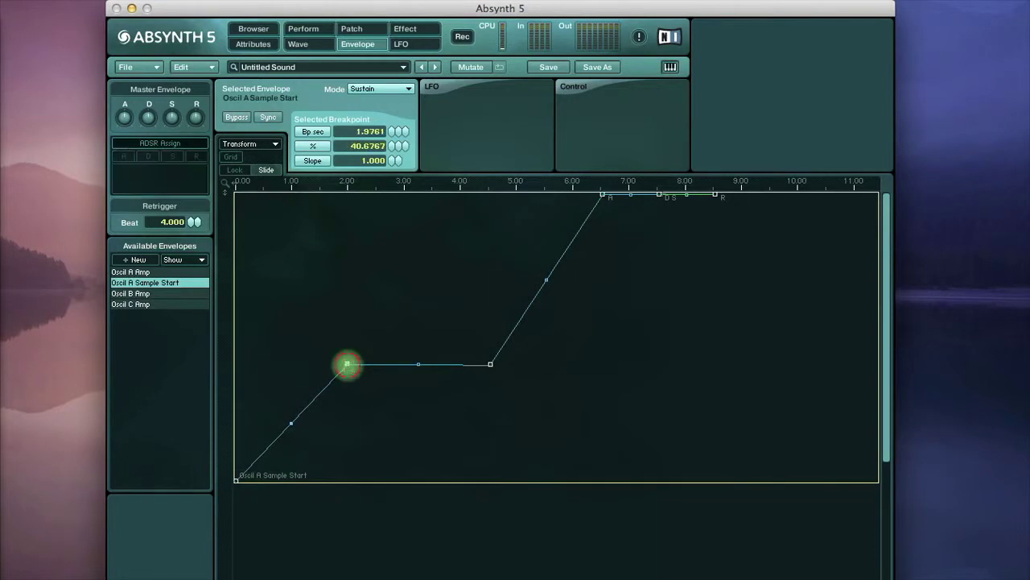
click(368, 131)
text(2)
key(Return)
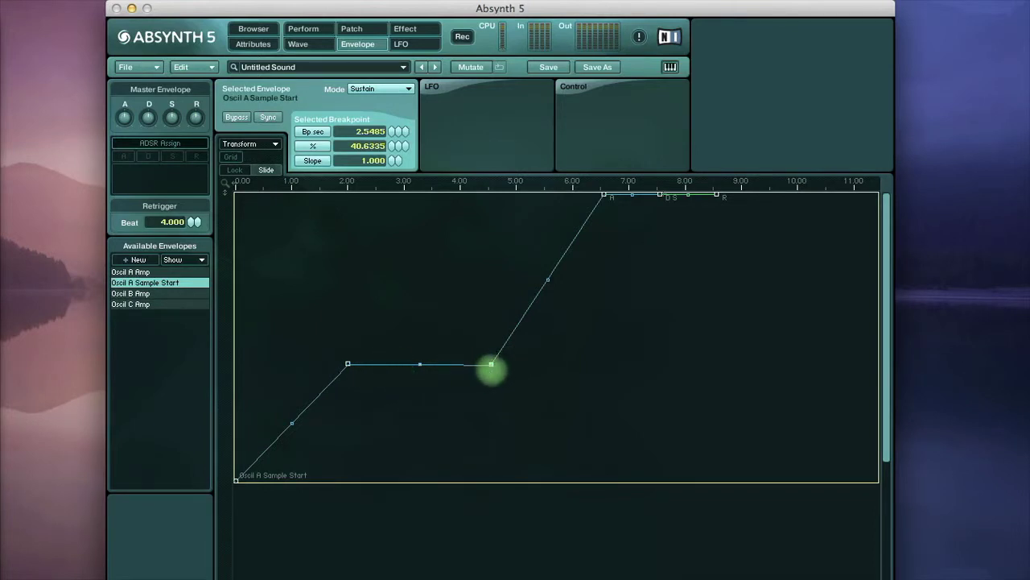
click(370, 146)
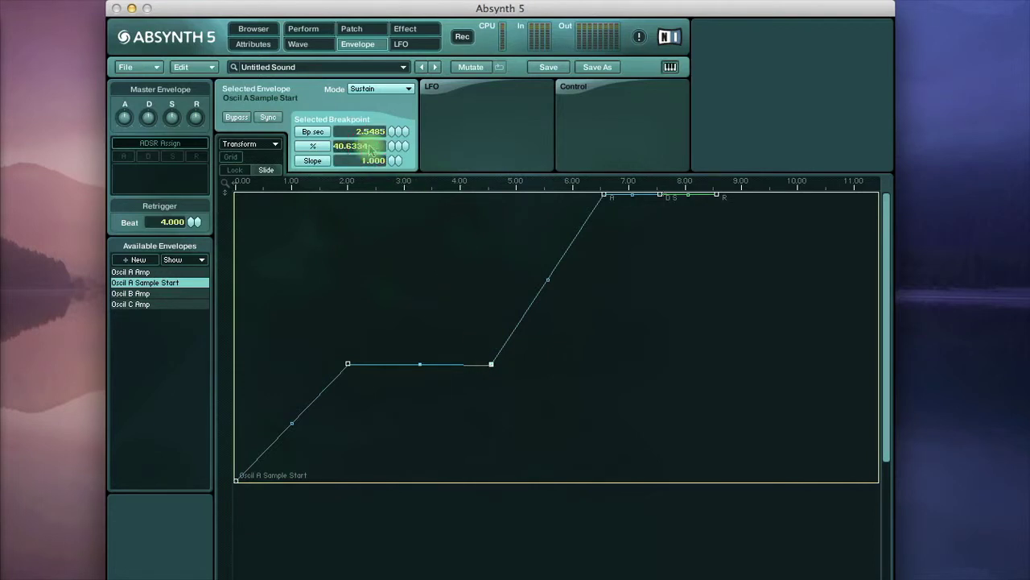
text(40)
key(Return)
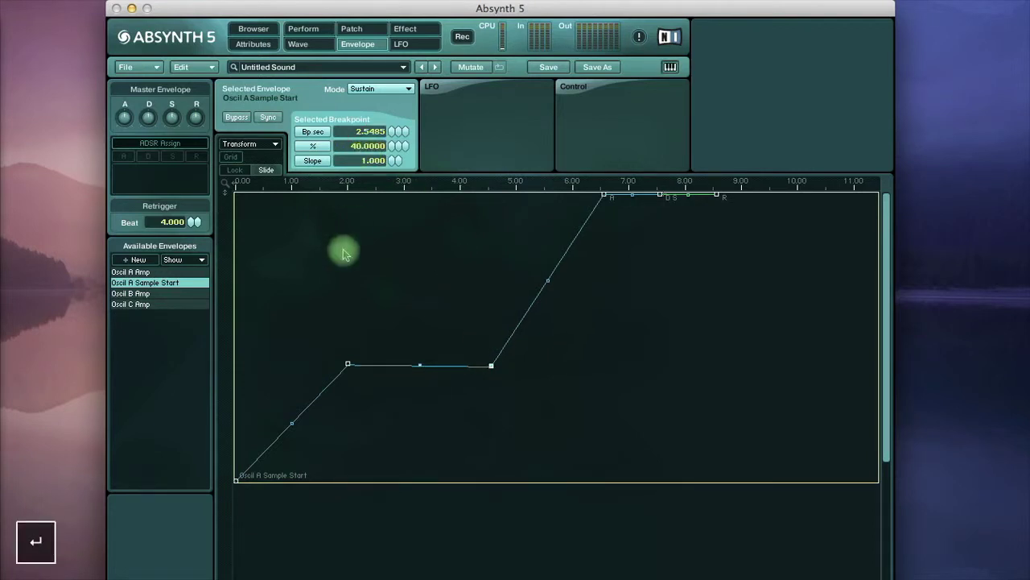
click(347, 364)
click(380, 147)
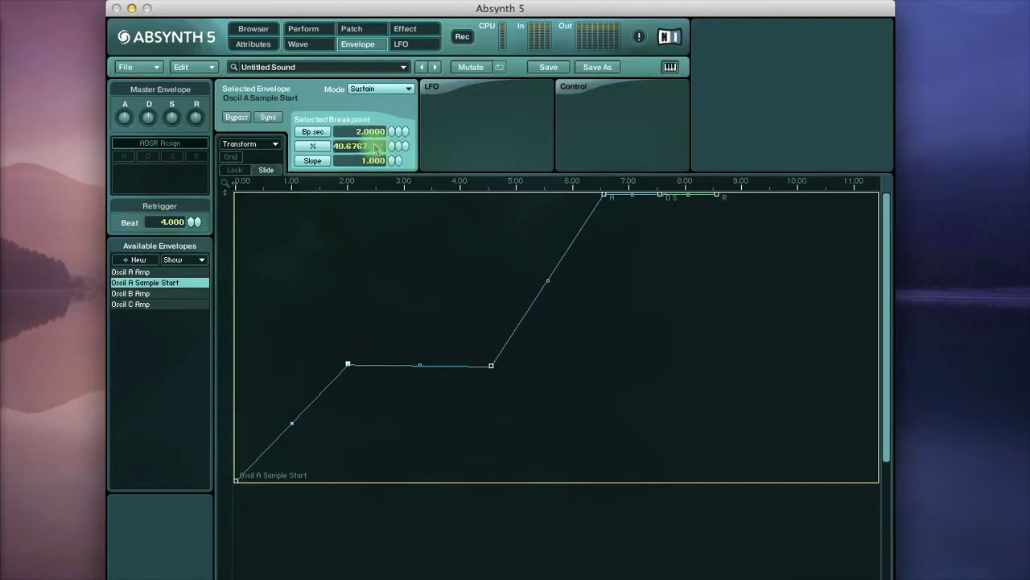
text(40)
key(Return)
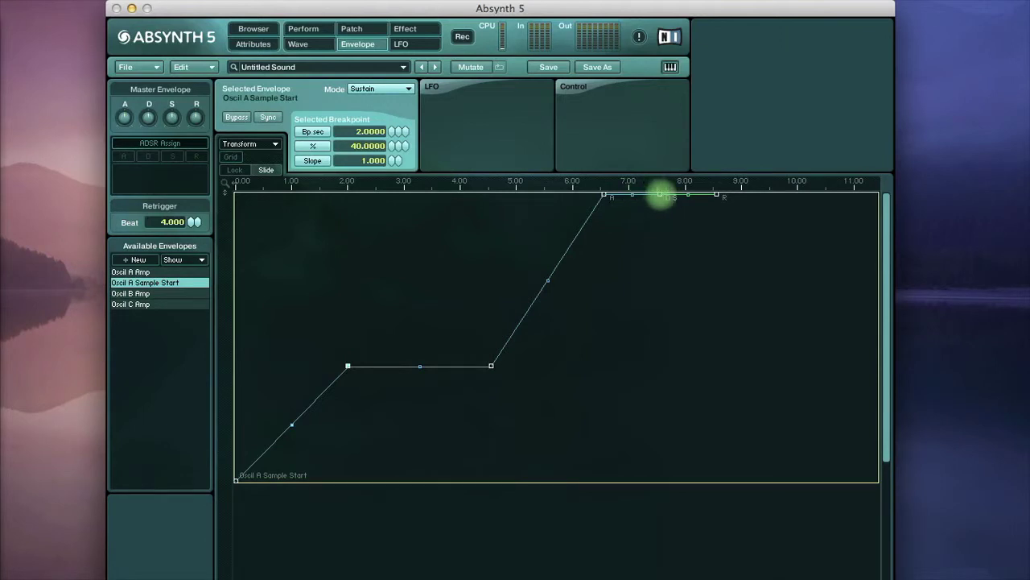
Pull the D/S sustain breakpoint down to 0% and set its fall time to exactly 2 s.
click(660, 195)
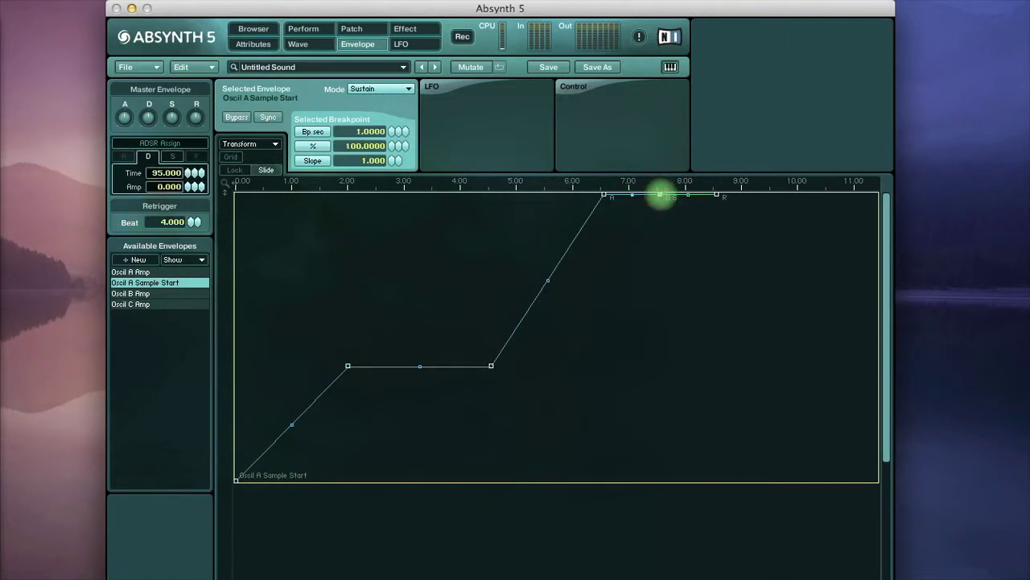
drag(660, 195, 706, 542)
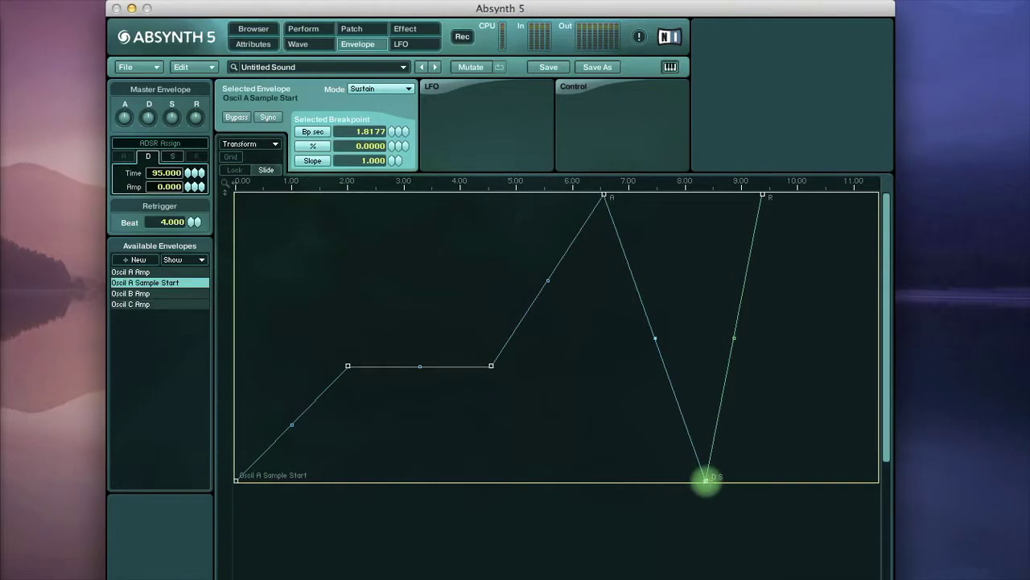
drag(706, 480, 714, 480)
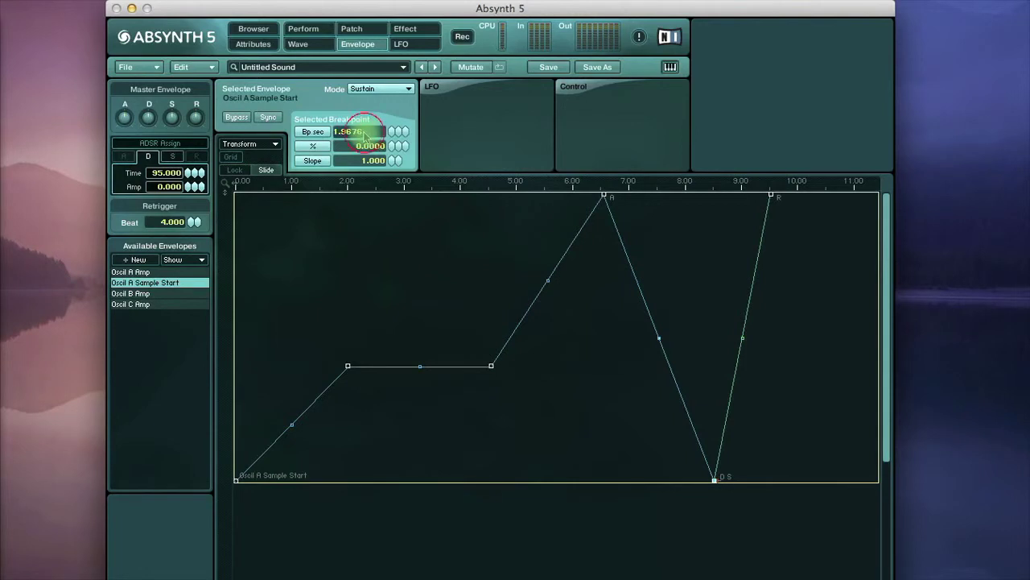
text(2)
key(Return)
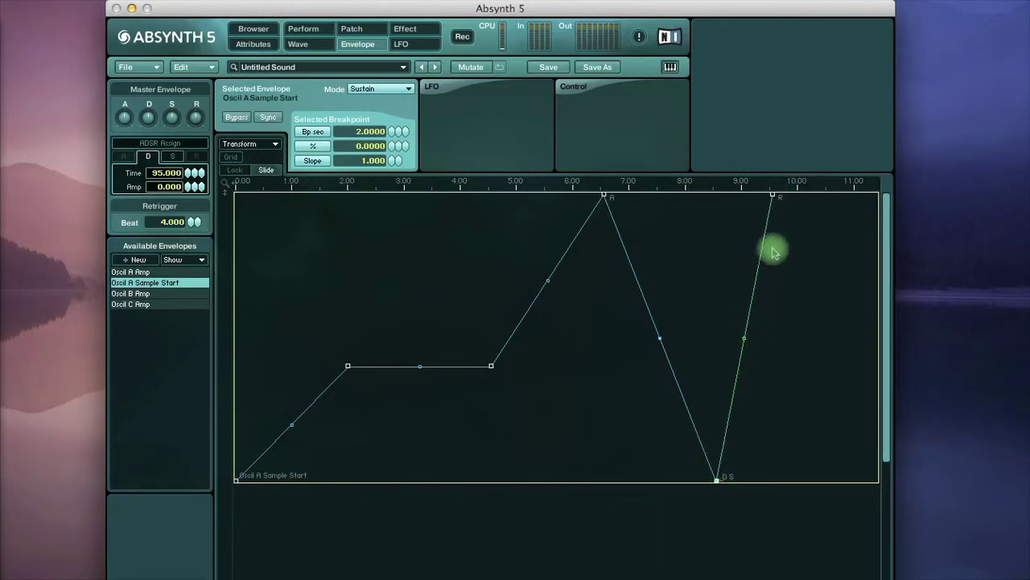
Zoom out the timeline and stack the Oscil A Amp envelope above Sample Start.
drag(778, 182, 776, 128)
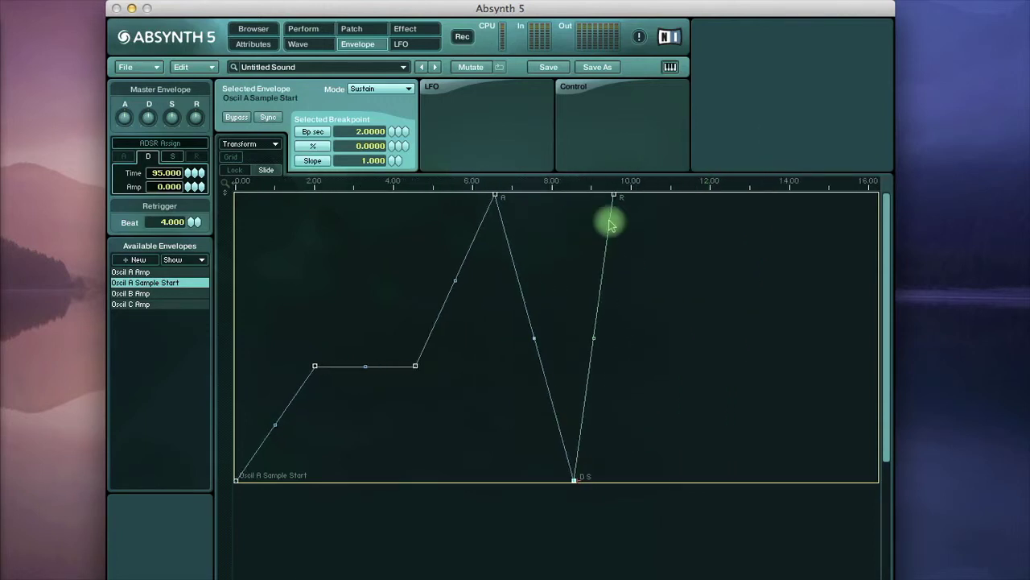
shift+click(165, 273)
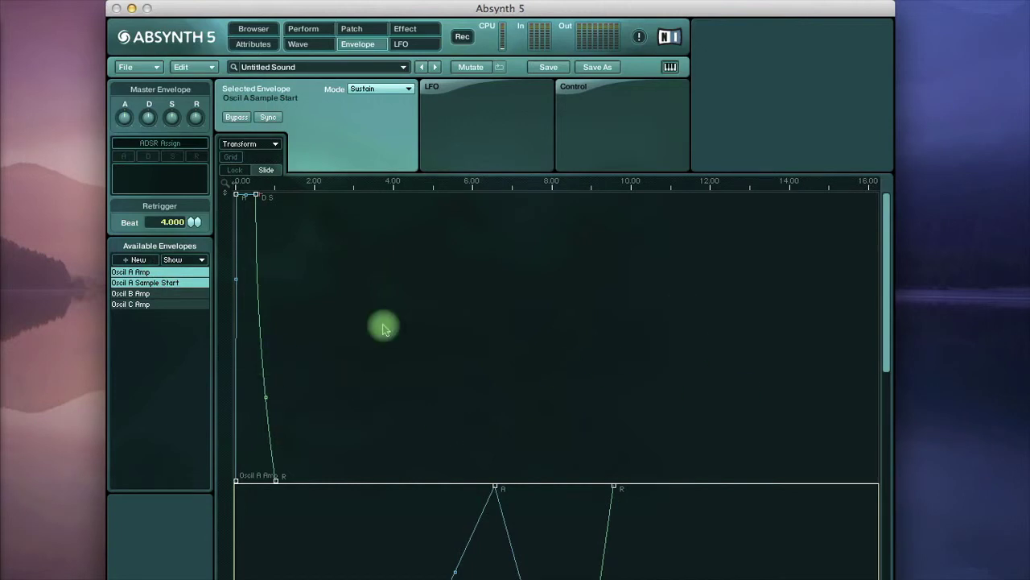
drag(227, 315, 228, 214)
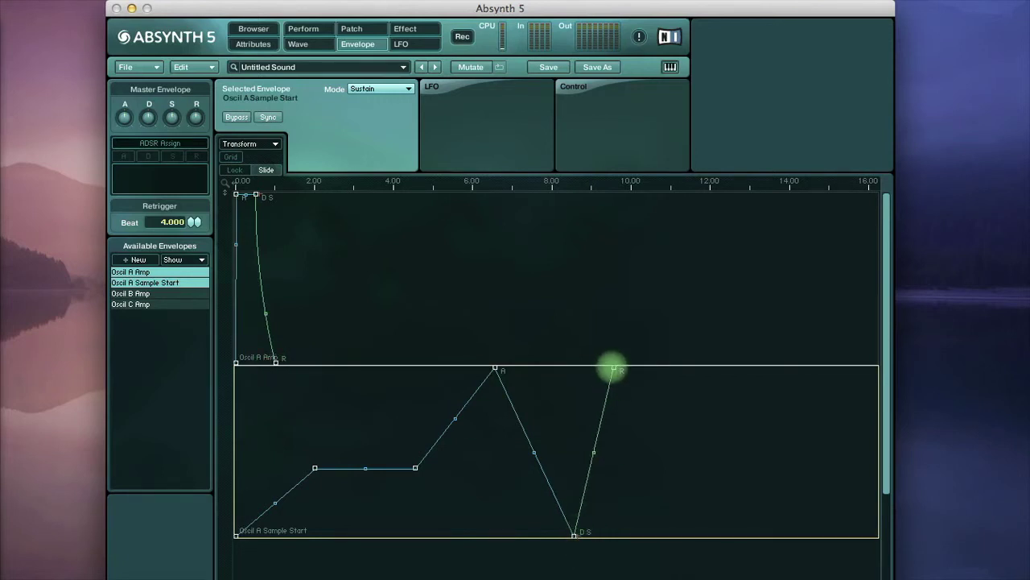
Set the sample-start envelope's release breakpoint time to 1.5 seconds.
click(614, 368)
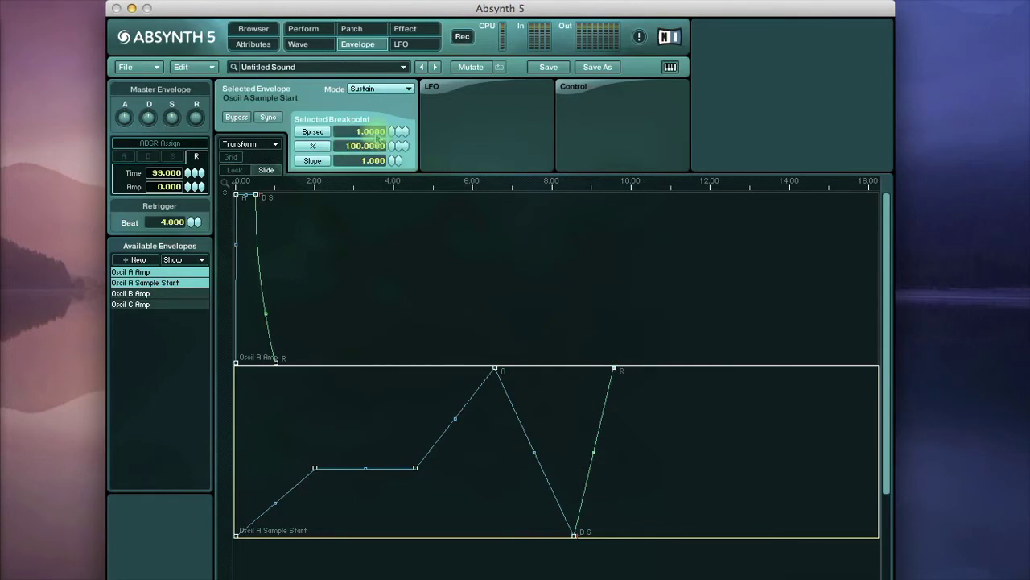
double_click(375, 134)
text(1.5)
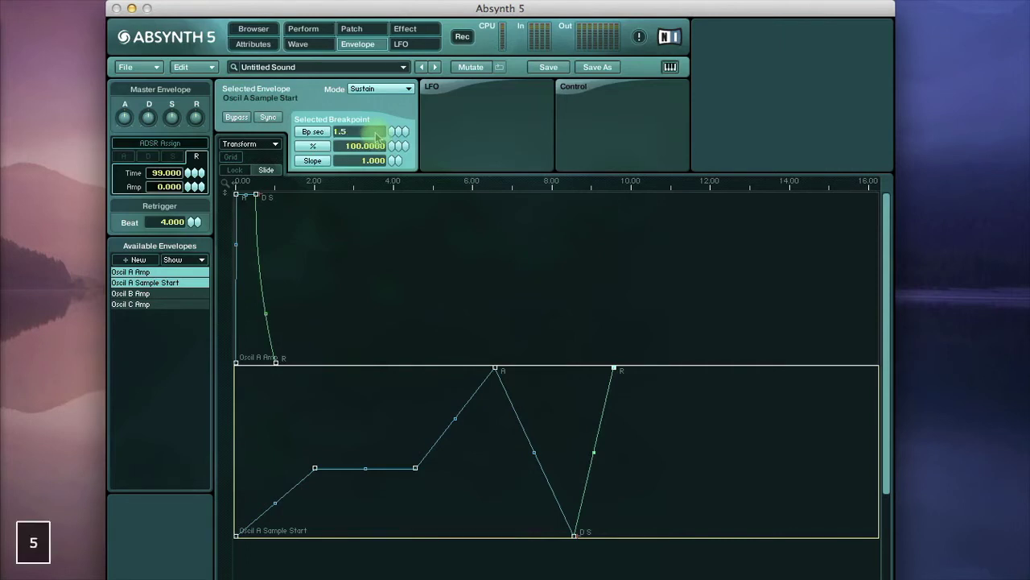
key(Return)
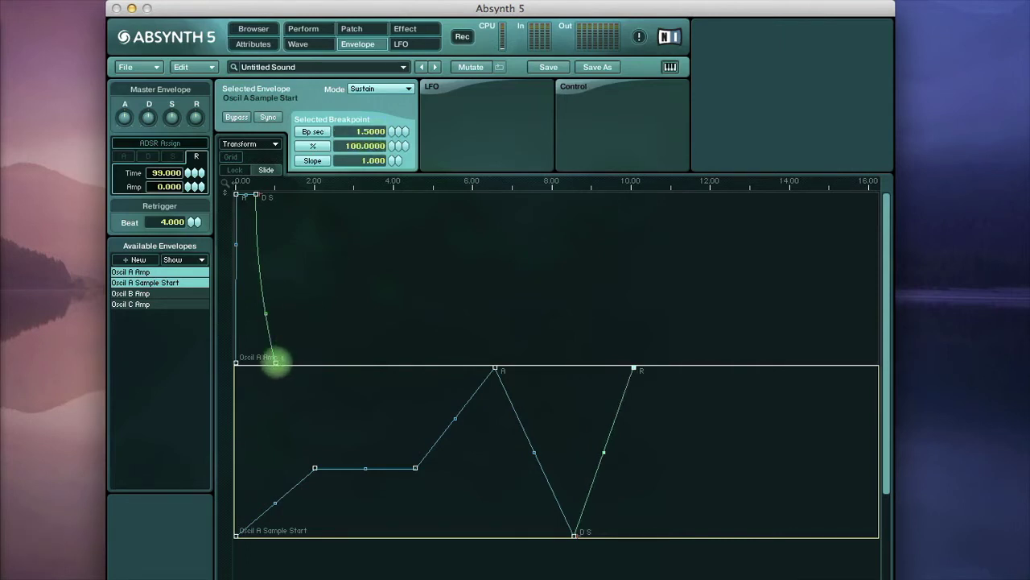
Set the Oscil A Amp release to 1.5 seconds, curved upward to slope 2.780.
click(275, 363)
double_click(371, 133)
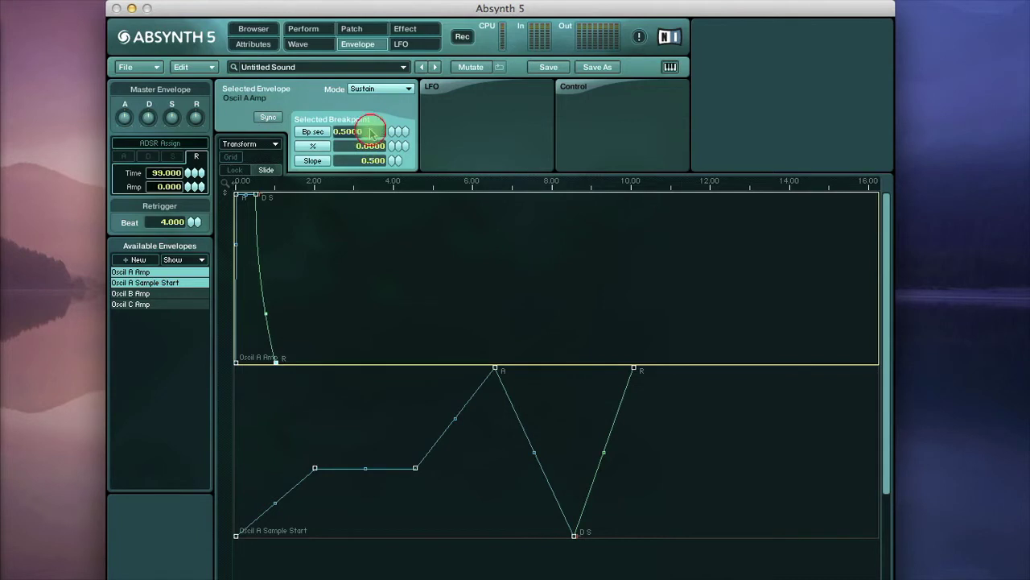
text(1.5)
key(Return)
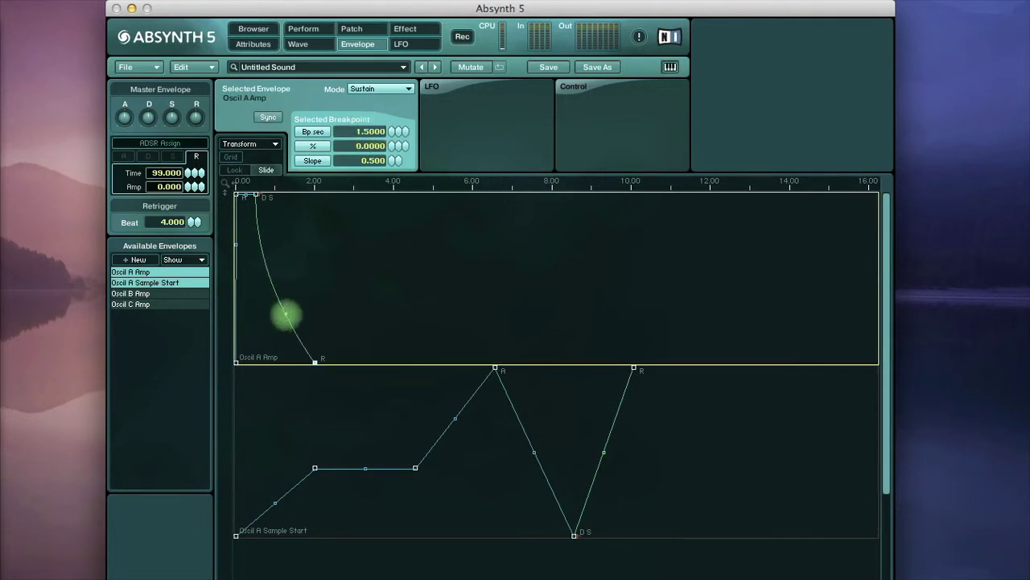
mouse_move(285, 314)
mouse_down()
mouse_move(287, 292)
mouse_move(286, 301)
mouse_up()
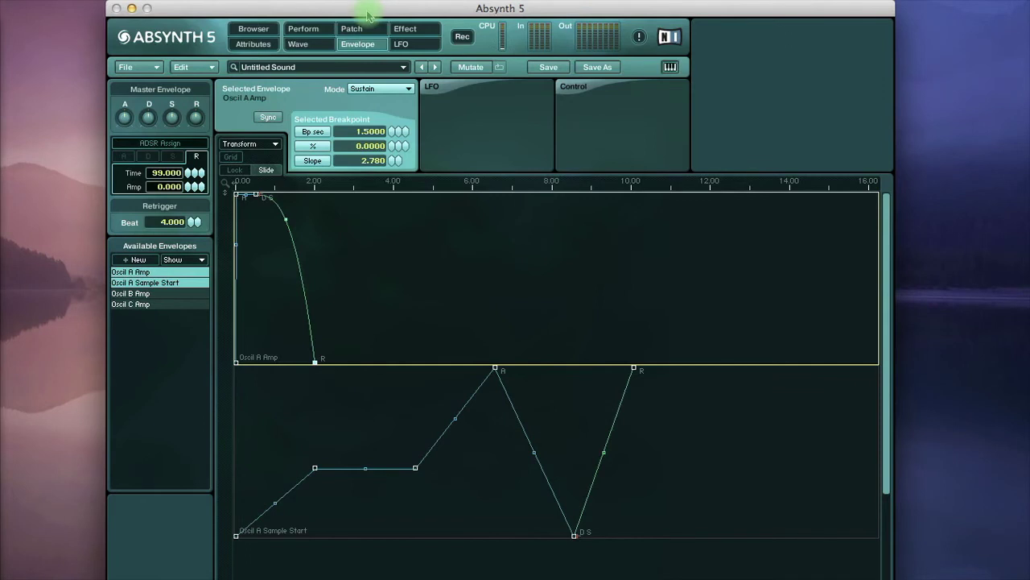